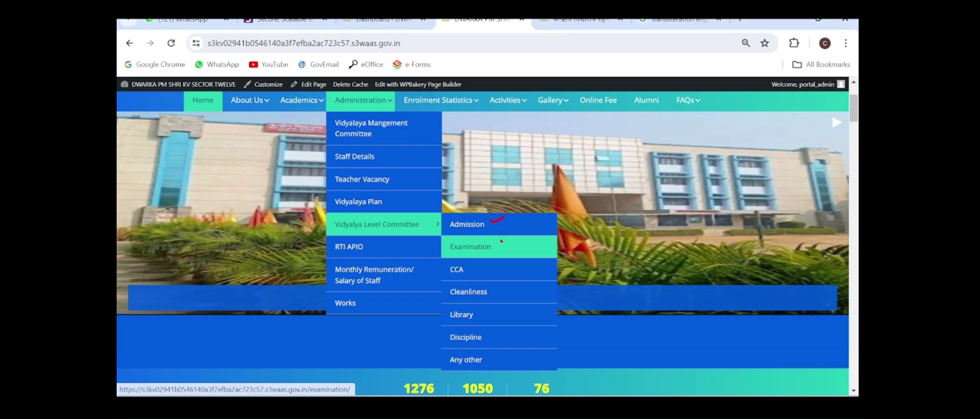
Open the WordPress admin list of all site pages, glancing at the live site on the way.
left_click_drag(502, 241, 519, 235)
left_click_drag(473, 270, 487, 262)
left_click_drag(480, 317, 496, 309)
key("Escape")
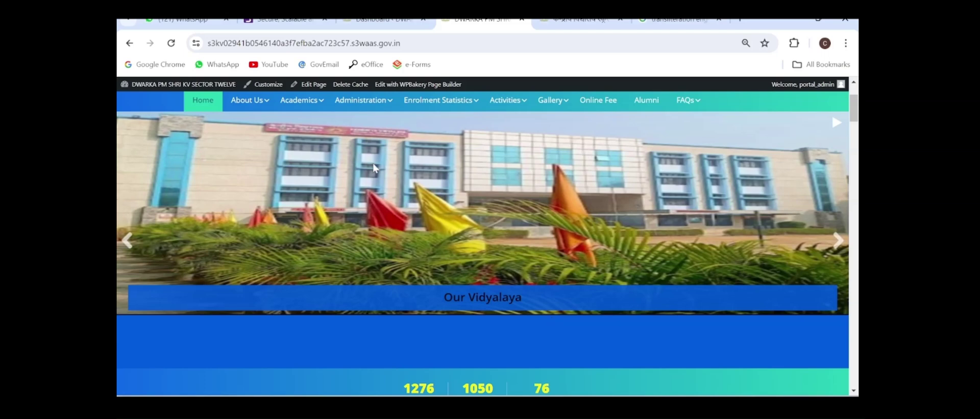
left_click(378, 22)
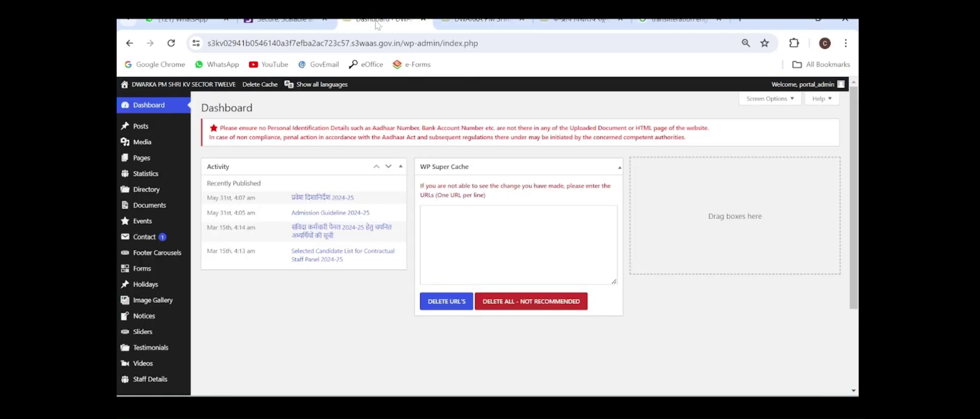
mouse_move(142, 157)
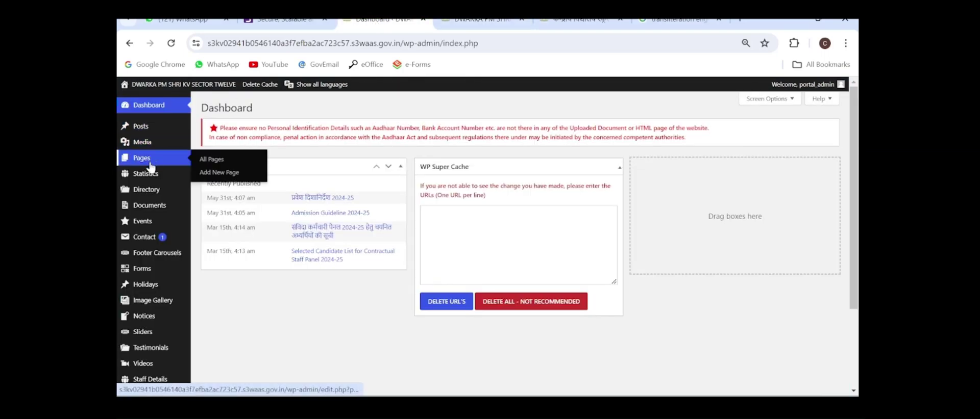
left_click(155, 162)
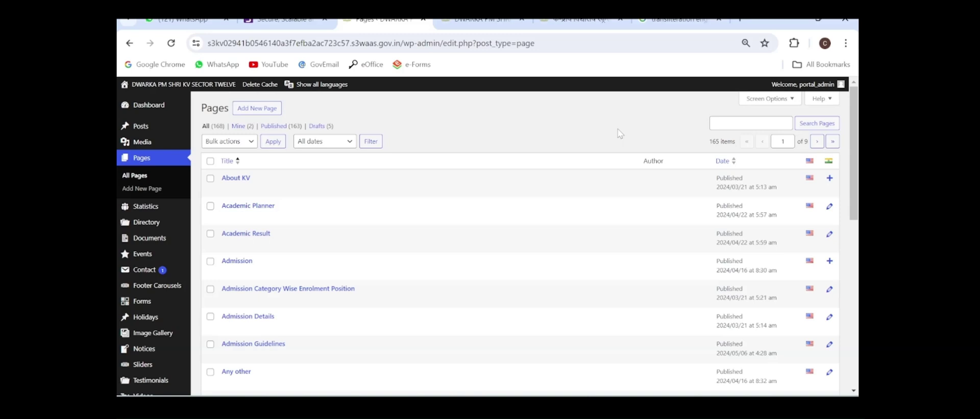
left_click(483, 21)
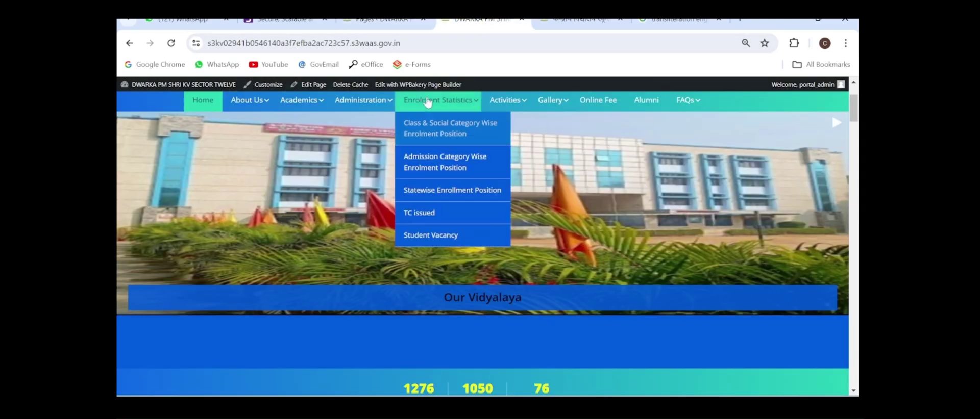
mouse_move(377, 224)
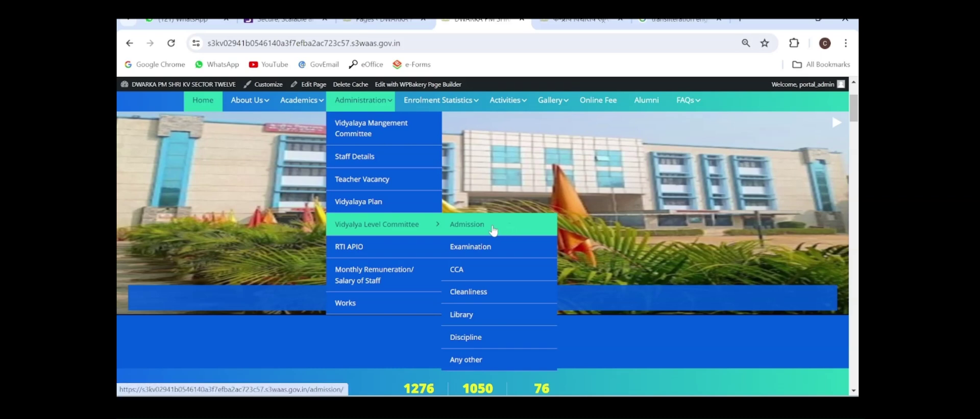
left_click(380, 20)
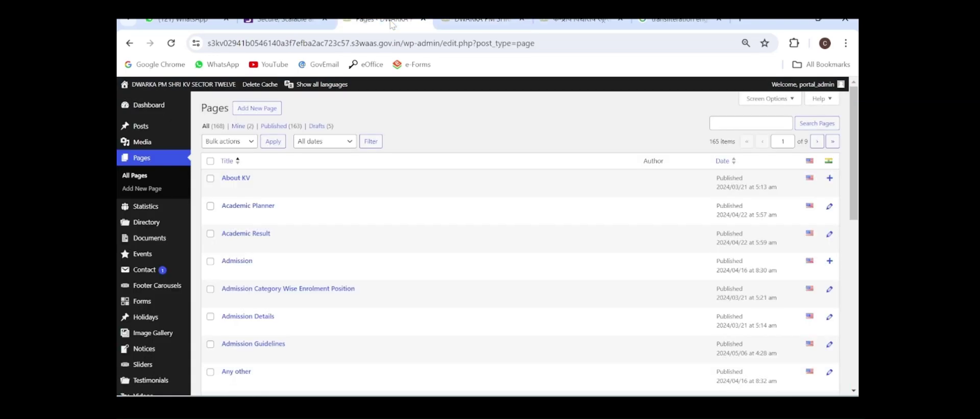
Enter 'admission' as the page search term in the Pages list.
left_click(737, 124)
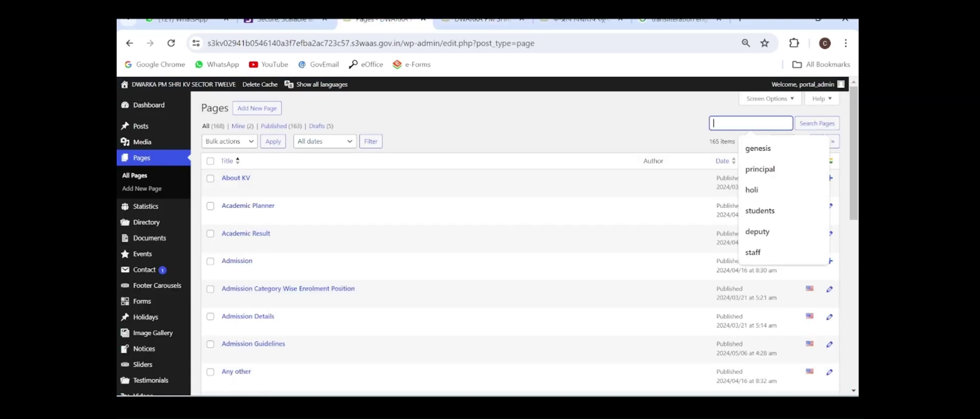
type("admiss")
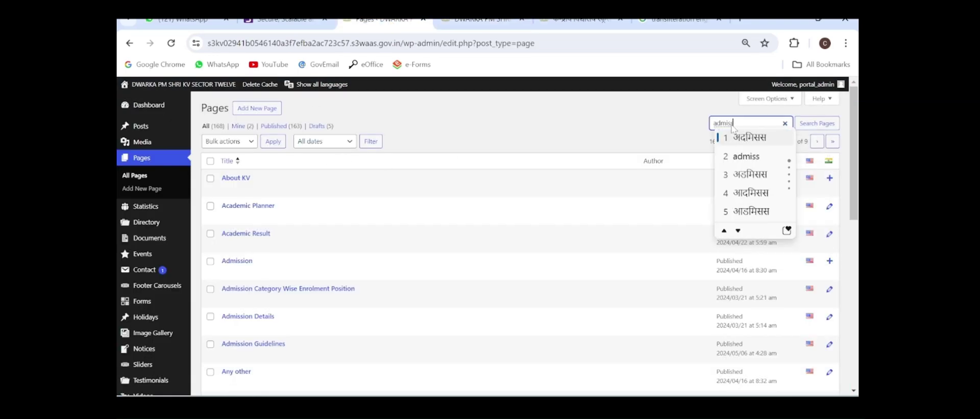
type("ion")
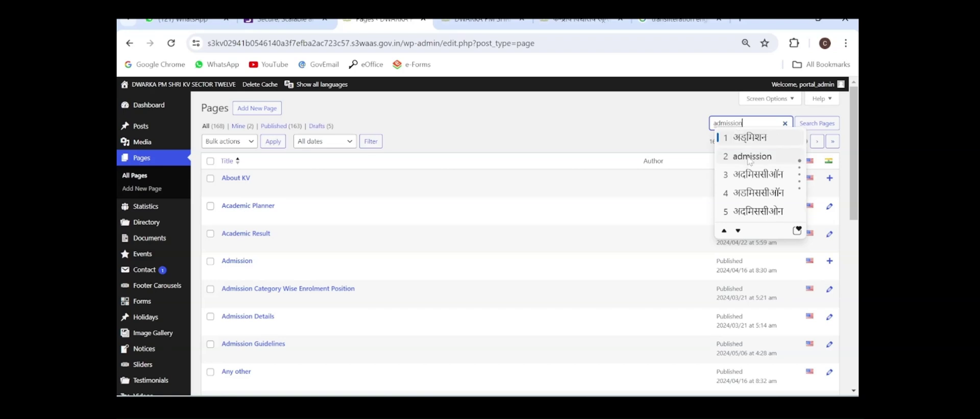
left_click(750, 157)
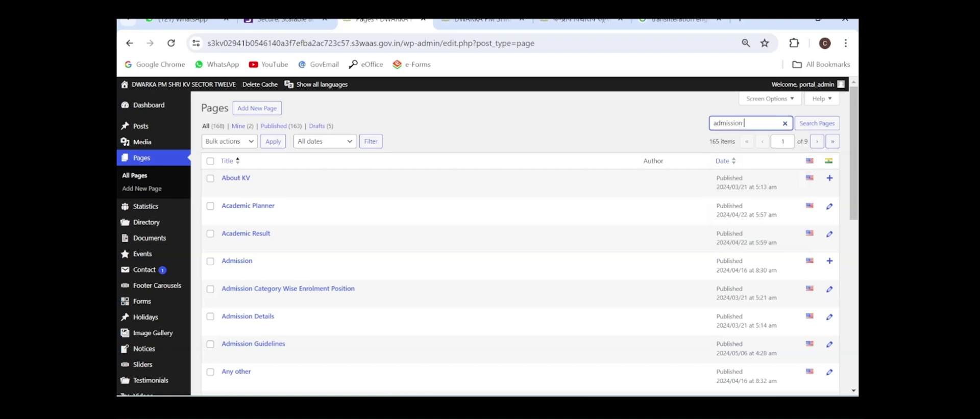
key("ctrl+Tab")
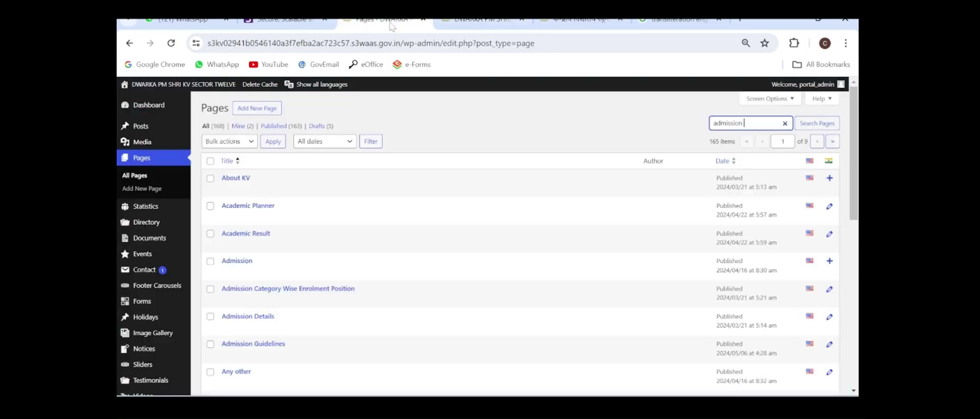
left_click(375, 19)
Run the 'admission' search to list the ten matching pages, including Admission Details and Guidelines.
left_click(805, 128)
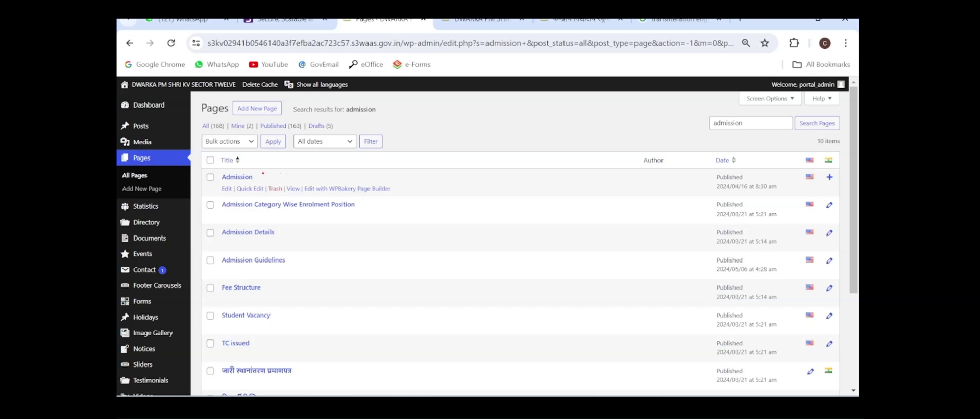
left_click_drag(262, 174, 295, 166)
left_click_drag(289, 235, 319, 224)
key("Escape")
key("ctrl+2")
left_click_drag(260, 178, 276, 174)
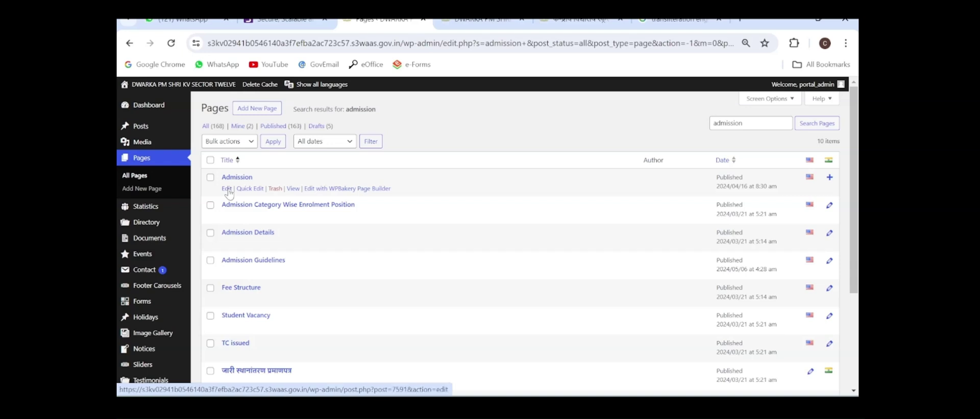
Replace the Admission page body with 'abcd' and update the page.
left_click(226, 188)
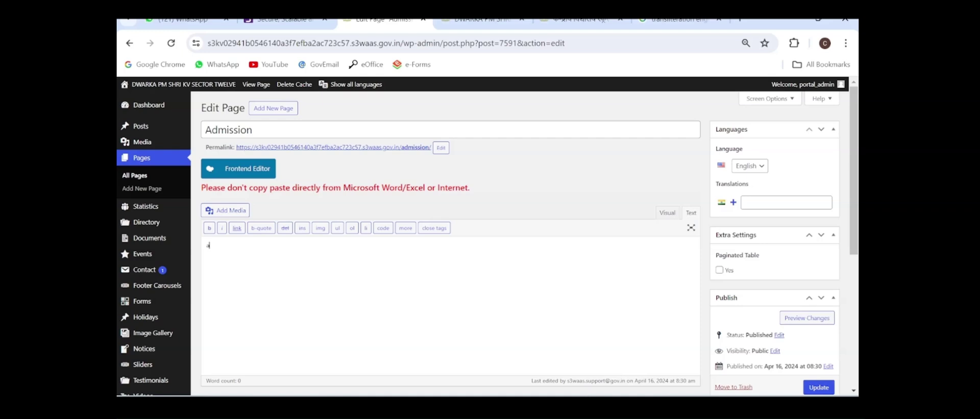
type("bcd")
left_click(818, 387)
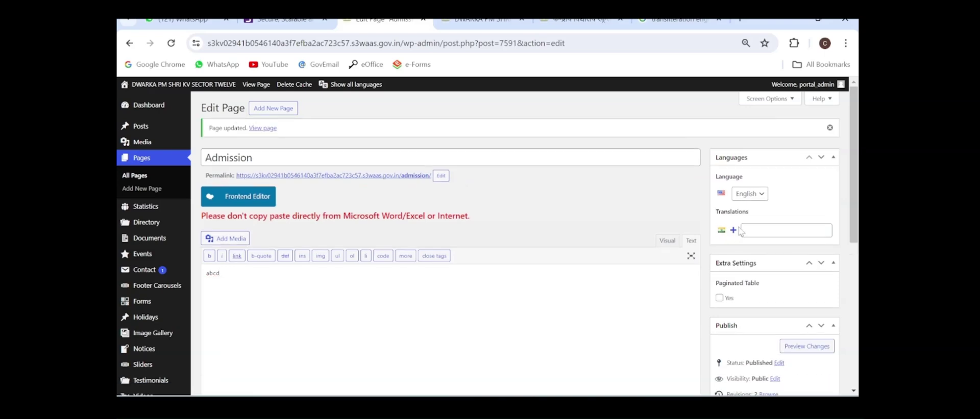
Publish a Hindi Admission translation titled प्रवेश with body text 'abcd'.
left_click(733, 230)
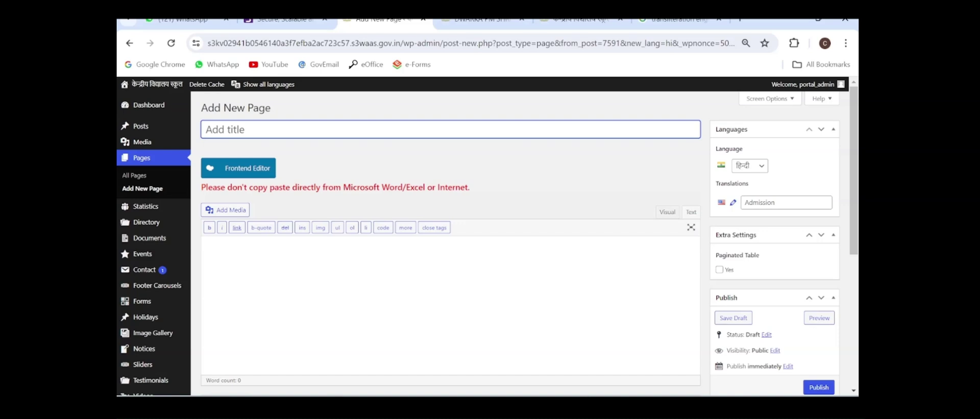
type("praves")
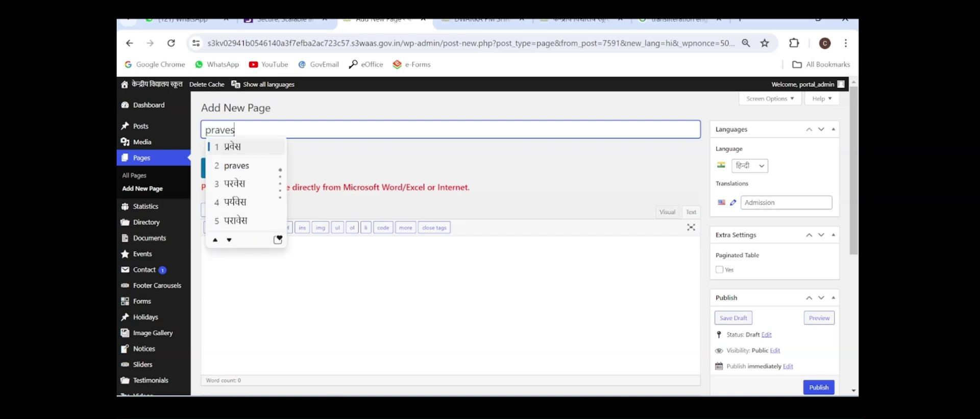
type("h")
left_click(269, 148)
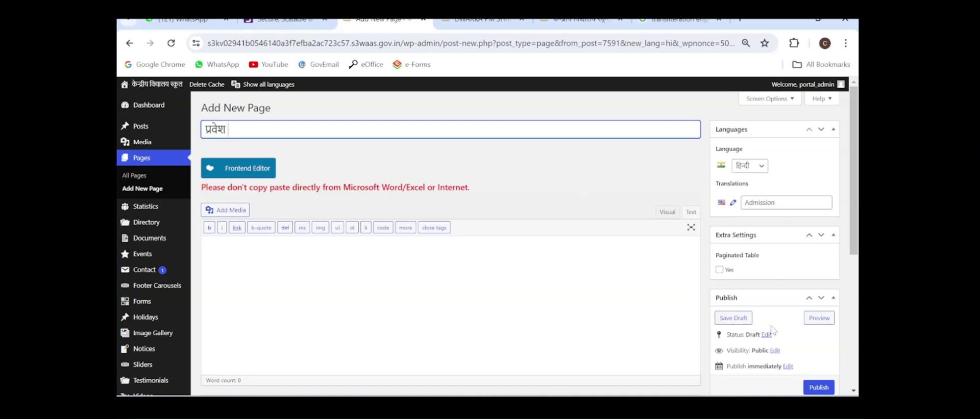
left_click(276, 265)
type("abcd")
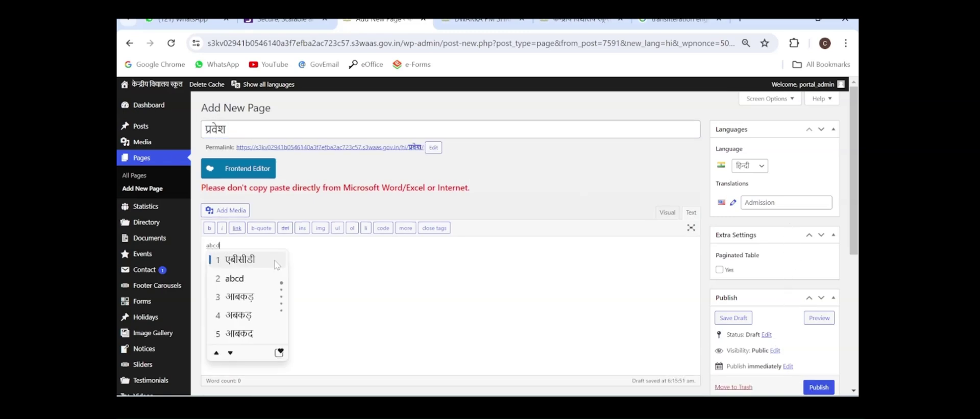
left_click(253, 285)
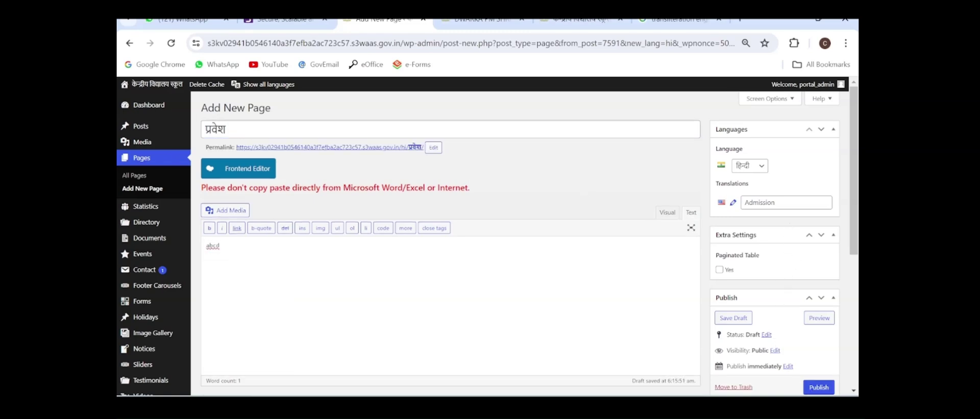
left_click(816, 389)
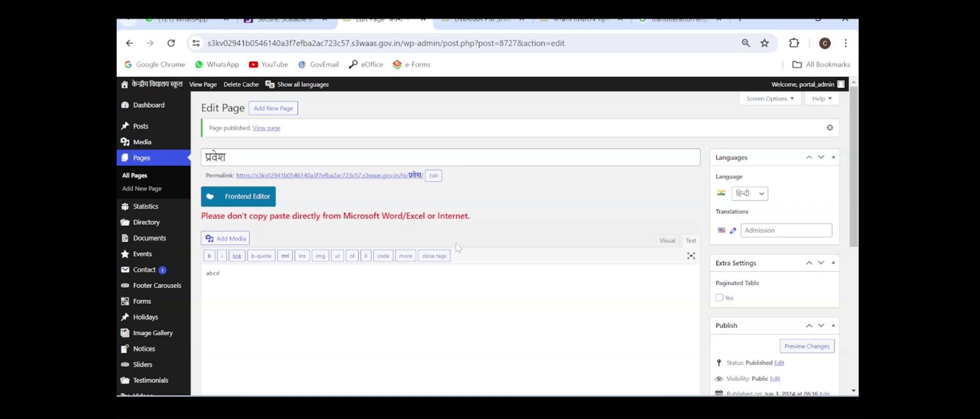
Open the live Admission page in WPBakery and delete the 'abcd' text from its Text Block.
left_click(481, 23)
mouse_move(363, 100)
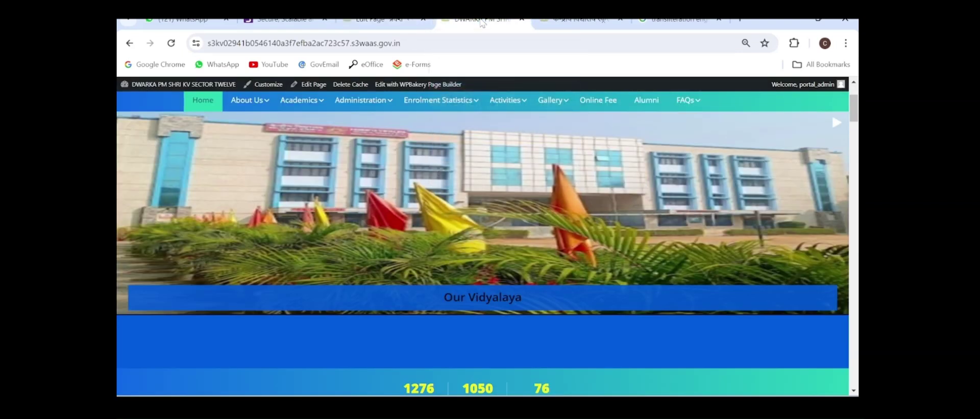
mouse_move(378, 224)
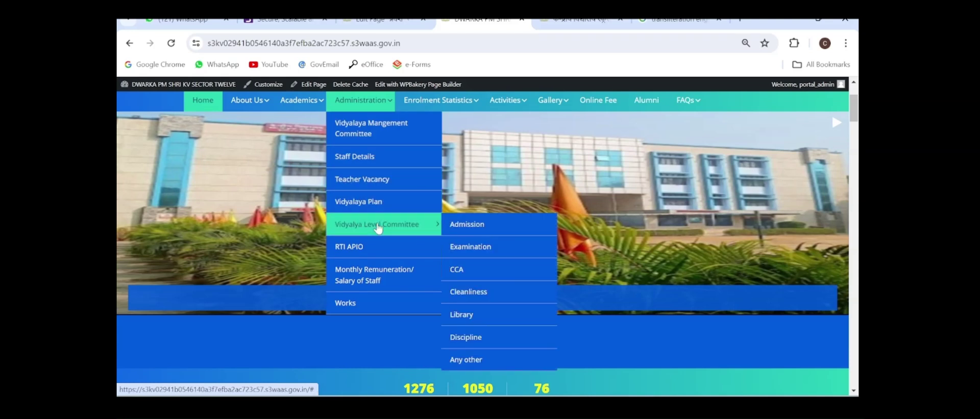
left_click(503, 232)
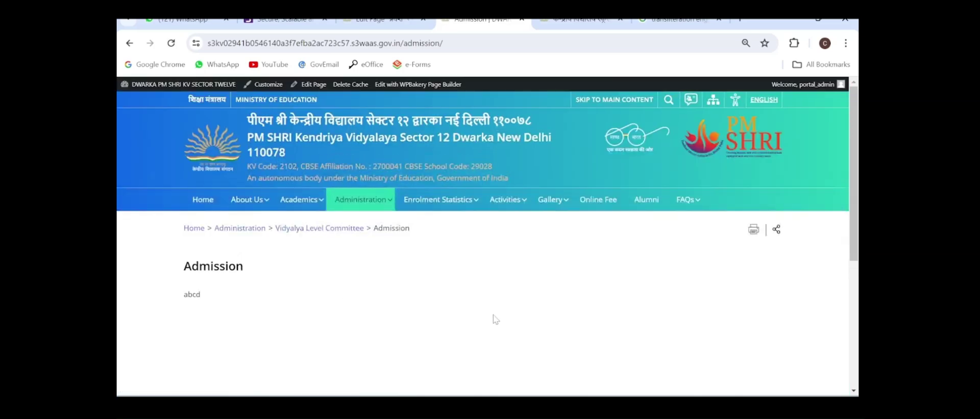
left_click(435, 85)
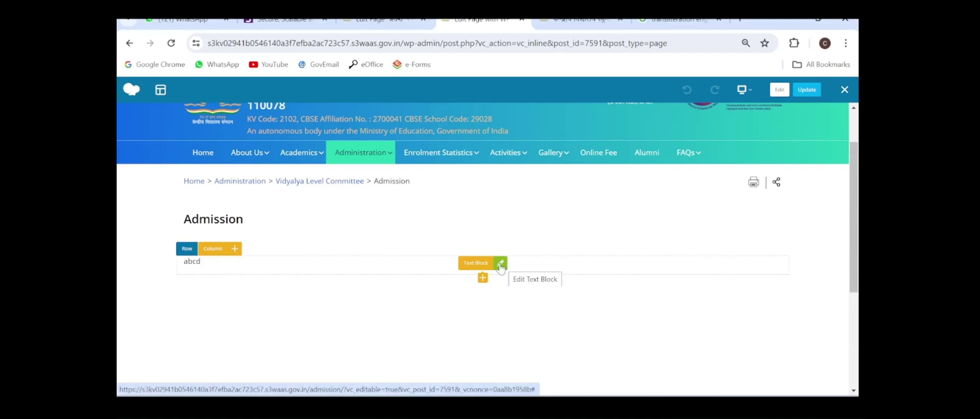
left_click(500, 264)
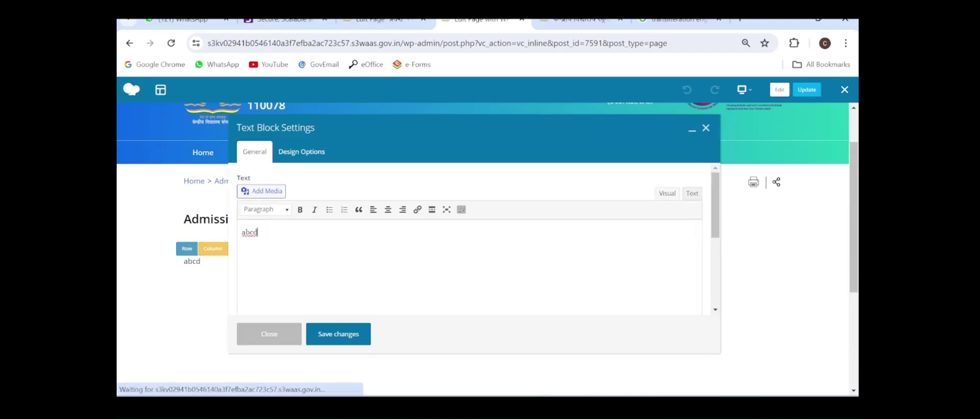
key("ctrl+a")
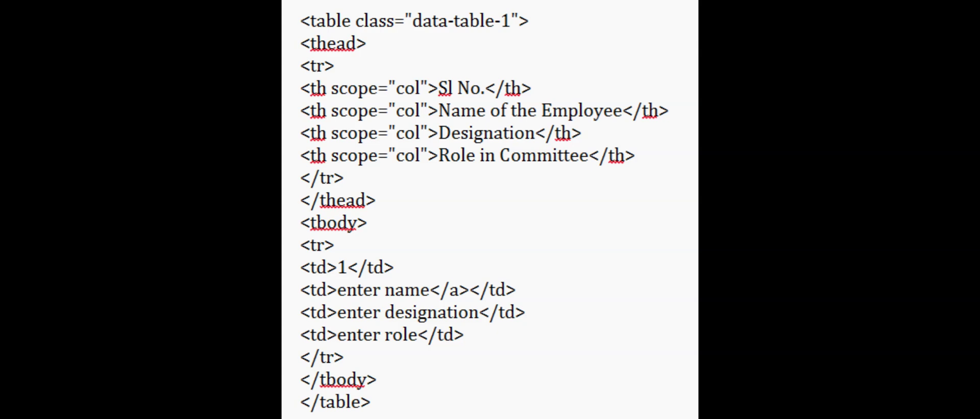
key("BackSpace")
key("BackSpace")
key("BackSpace")
key("BackSpace")
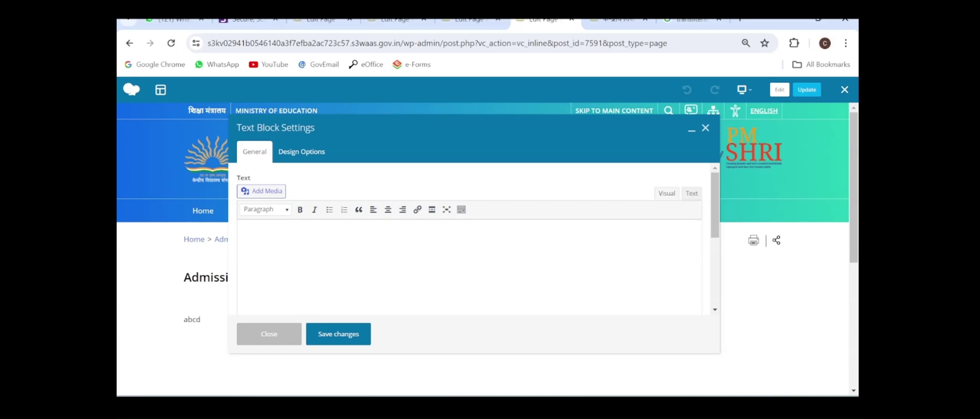
Paste the committee table HTML into the Text Block's Text tab and save the block.
left_click(691, 194)
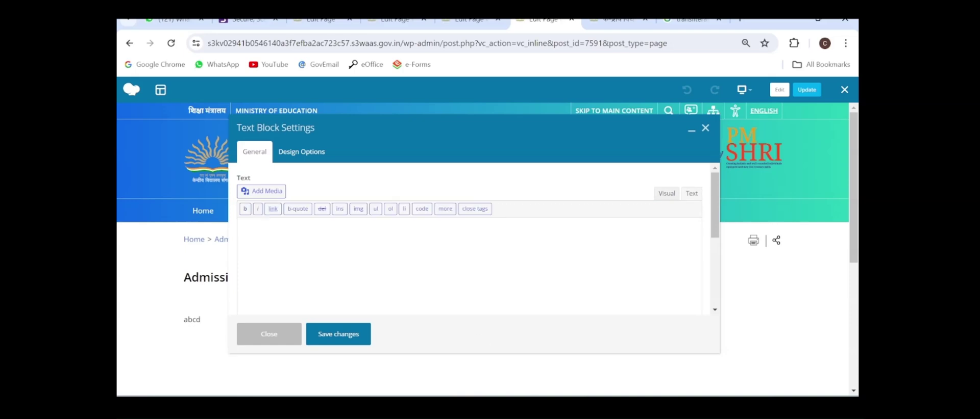
key("alt+Tab")
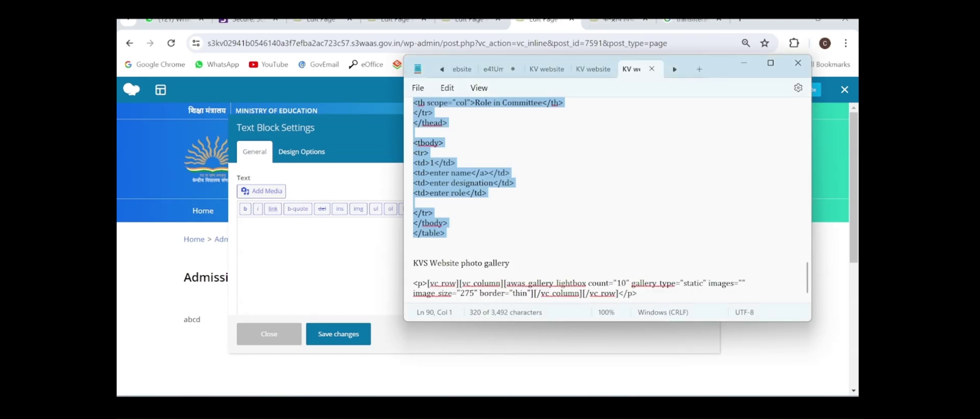
key("alt+Tab")
key("ctrl+v")
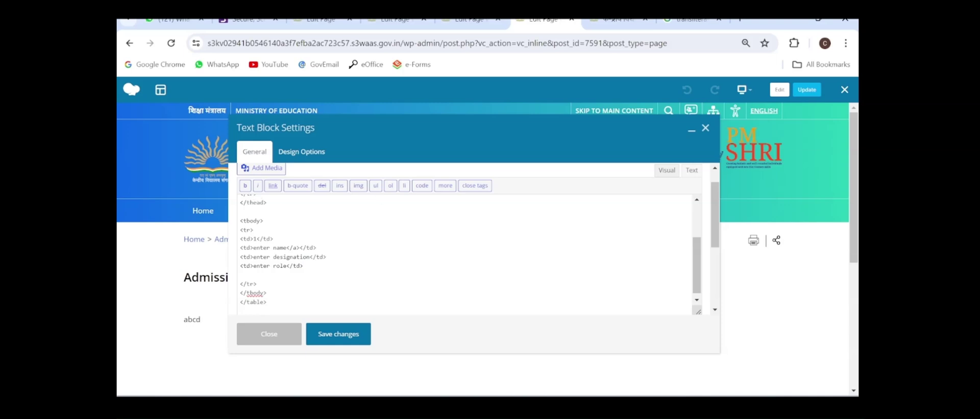
left_click_drag(696, 273, 690, 219)
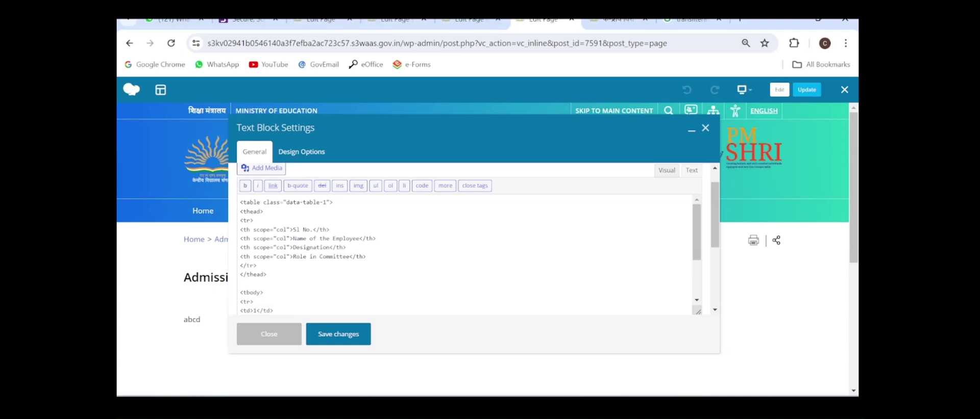
left_click(341, 338)
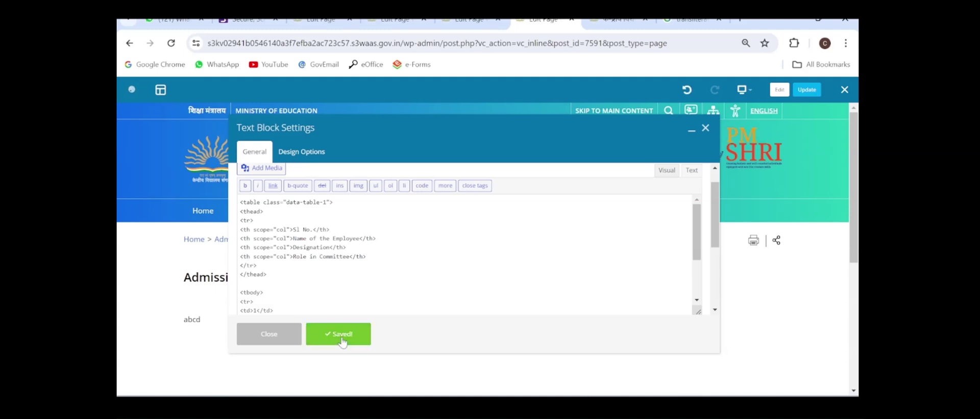
left_click(705, 128)
Update the Admission page, view the live committee table, then reopen it in WPBakery.
left_click(808, 90)
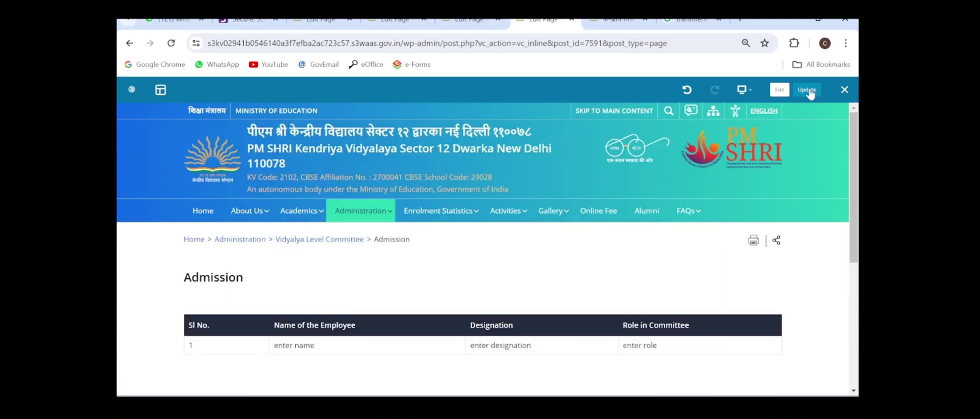
left_click(850, 91)
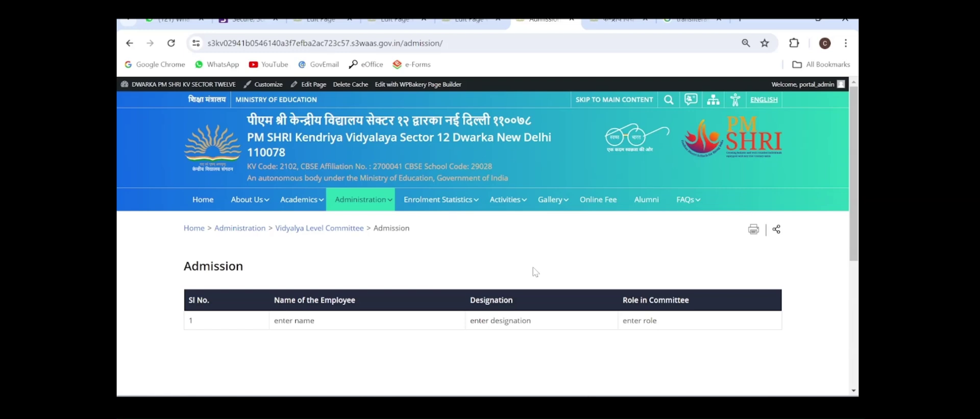
left_click(418, 85)
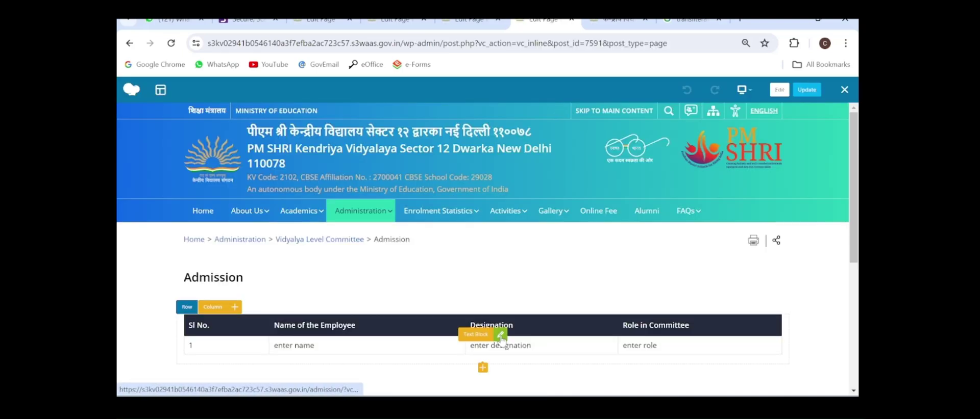
Review the table Text Block's HTML source, then return to the Visual view.
left_click(500, 336)
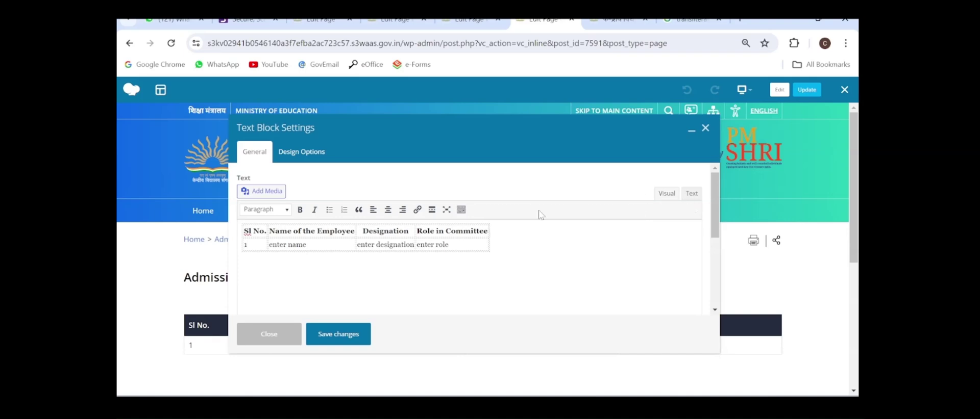
left_click(692, 194)
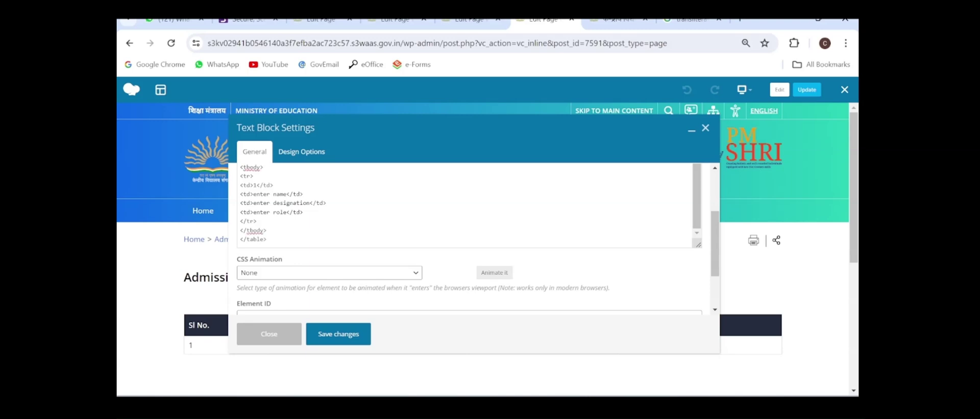
left_click_drag(715, 248, 715, 210)
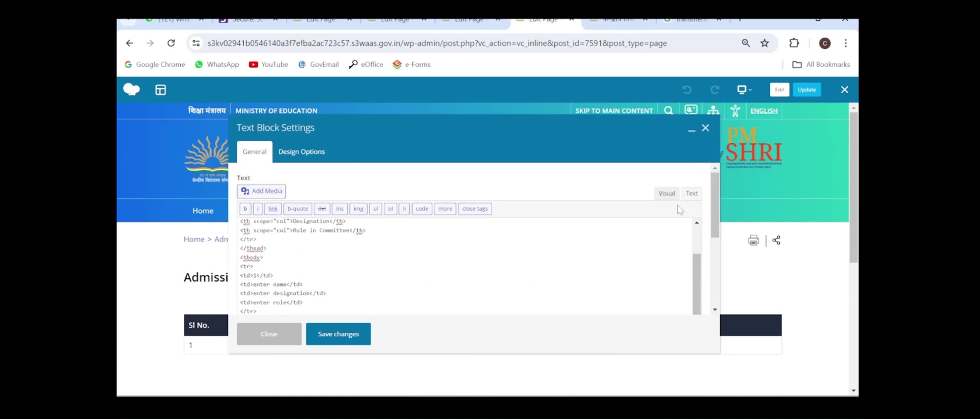
left_click(667, 194)
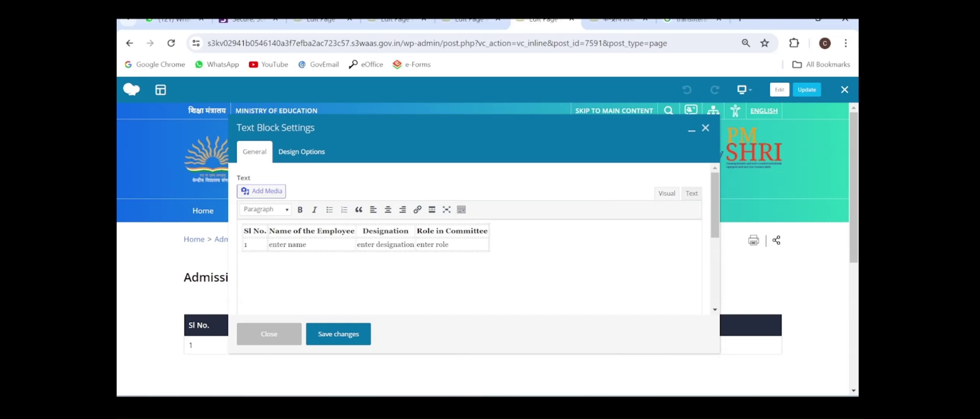
Fill the first row with the first member's name, PGT Chemistry and Incharge.
left_click(306, 245)
key("BackSpace")
key("BackSpace")
key("BackSpace")
key("BackSpace")
key("BackSpace")
key("BackSpace")
key("BackSpace")
type("Ms Archana")
key("BackSpace")
key("BackSpace")
key("BackSpace")
key("BackSpace")
key("BackSpace")
key("BackSpace")
key("BackSpace")
key("BackSpace")
key("BackSpace")
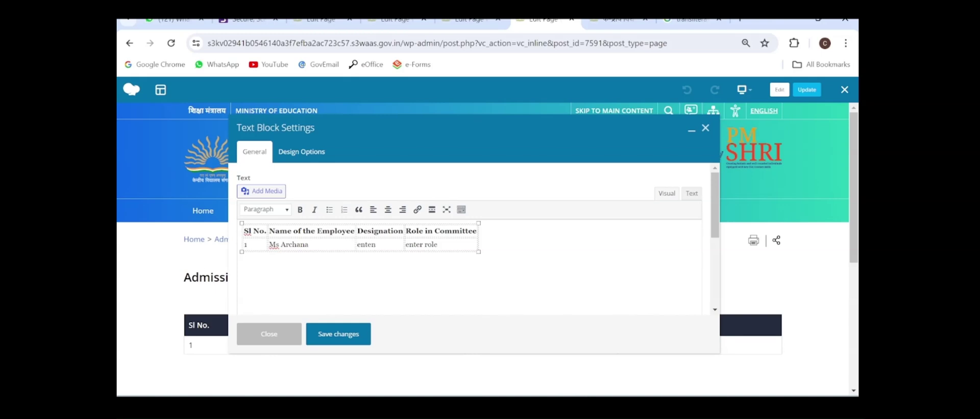
key("BackSpace")
key("BackSpace")
key("BackSpace")
key("BackSpace")
type("PGT Ch")
type("en")
key("BackSpace")
type("mist")
type("ry")
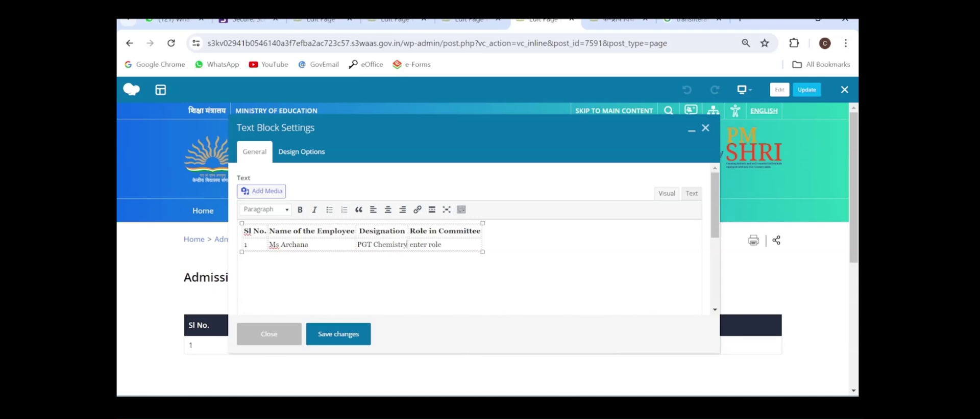
key("Tab")
key("BackSpace")
key("BackSpace")
key("BackSpace")
key("BackSpace")
key("BackSpace")
key("BackSpace")
type("Incharge")
Switch to the HTML source and select the first data row's <tr> markup.
left_click(691, 196)
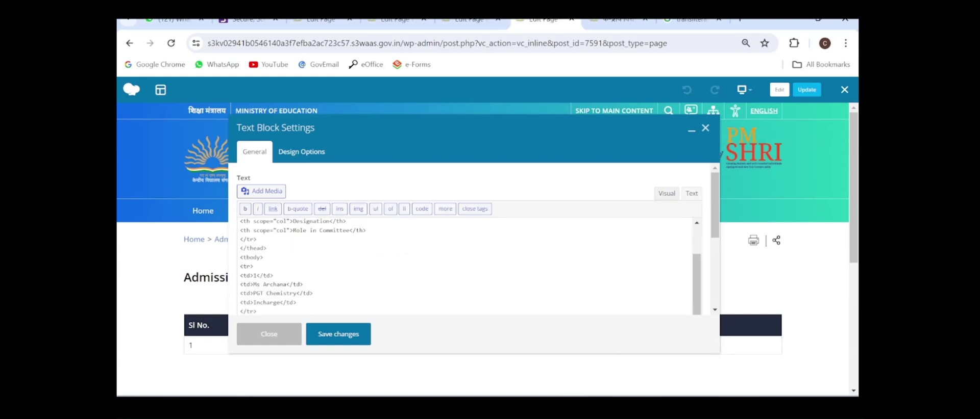
left_click_drag(716, 228, 717, 258)
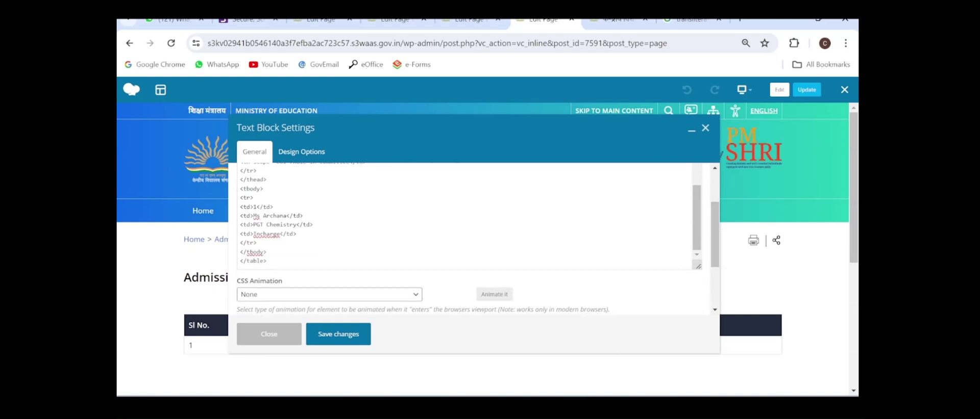
mouse_move(240, 198)
left_mouse_down()
mouse_move(307, 225)
mouse_move(257, 243)
left_mouse_up()
key("ctrl+c")
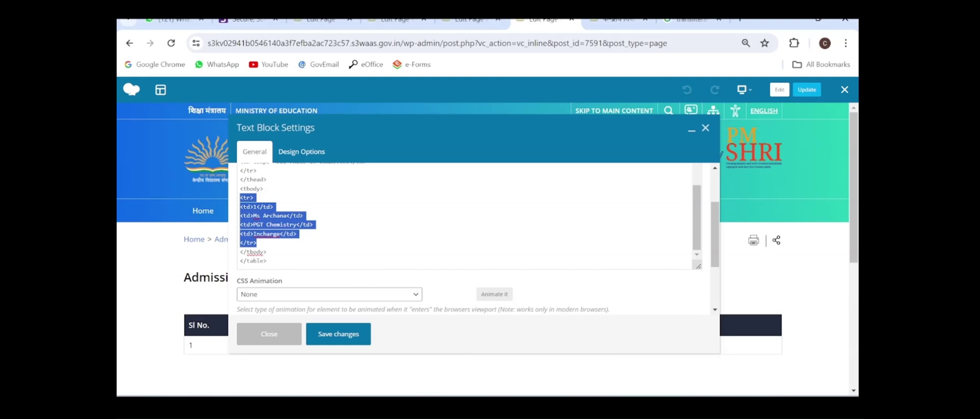
Paste a duplicate of the first row's markup below it and select the copy.
left_click(257, 243)
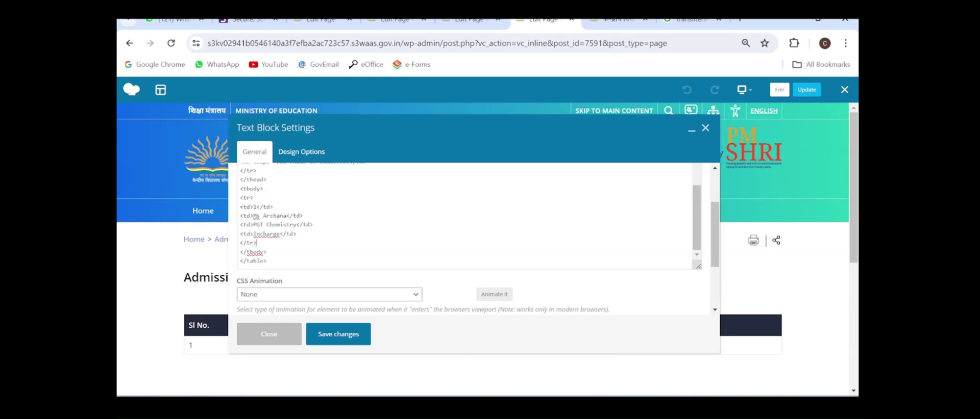
scroll(267, 249, "down", 2)
scroll(267, 248, "down", 1)
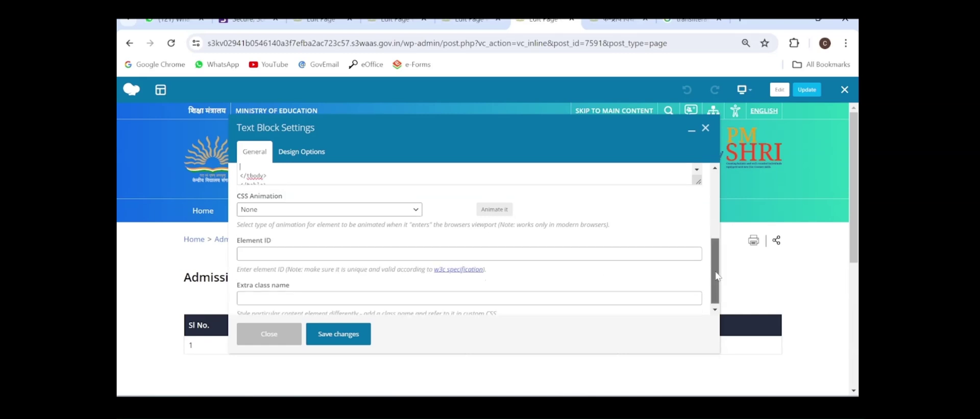
left_click_drag(714, 271, 715, 244)
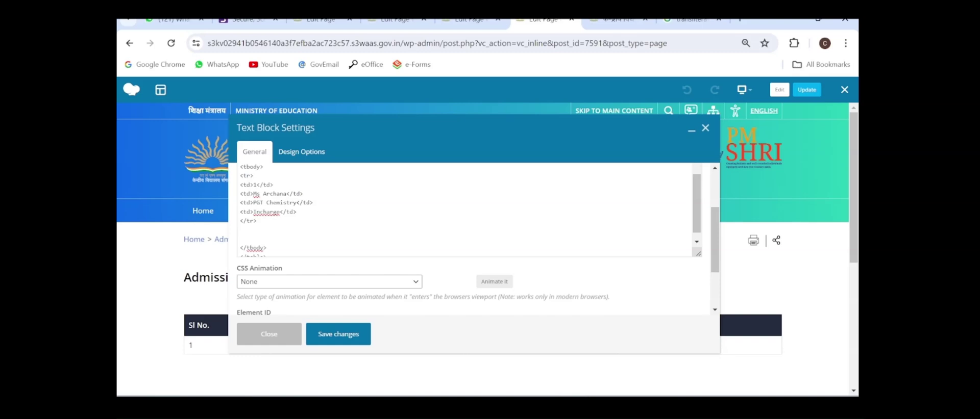
key("ctrl+v")
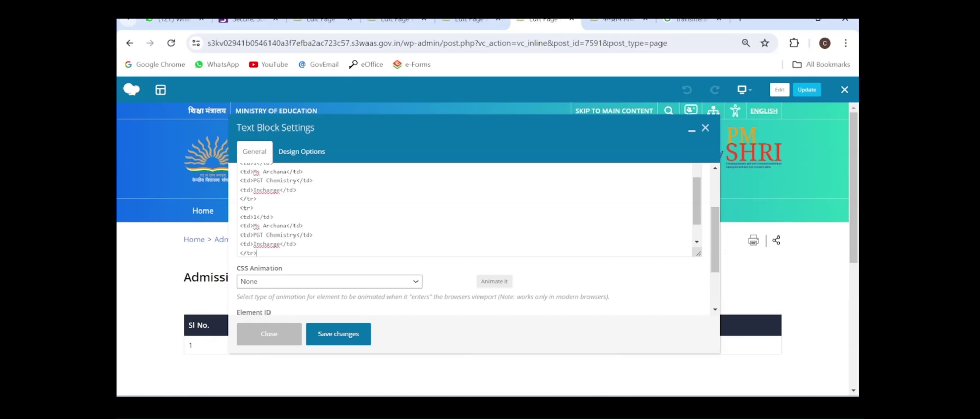
left_click_drag(697, 212, 696, 209)
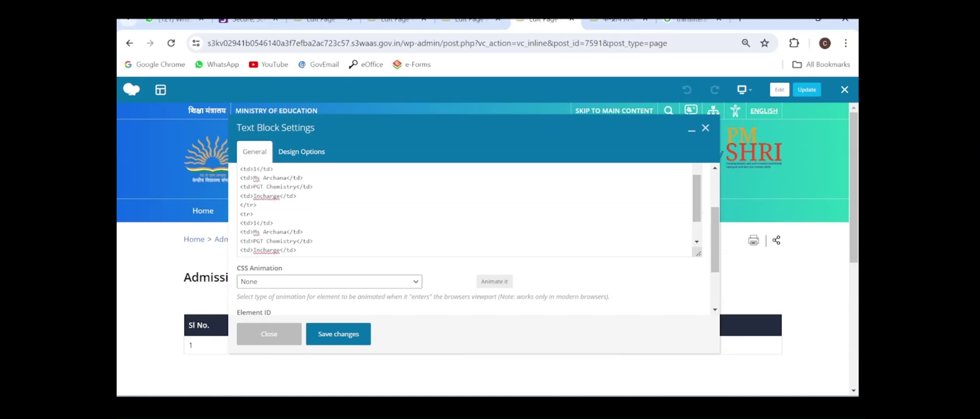
mouse_move(240, 169)
left_mouse_down()
mouse_move(312, 187)
mouse_move(256, 205)
mouse_move(256, 240)
left_mouse_up()
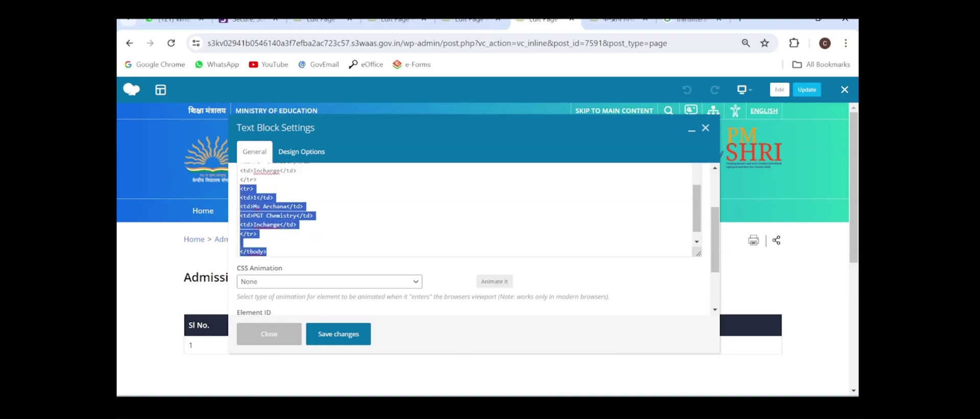
Change the copied row to No. 2 with the second member's name and role Member, then save.
scroll(459, 209, "down", 2)
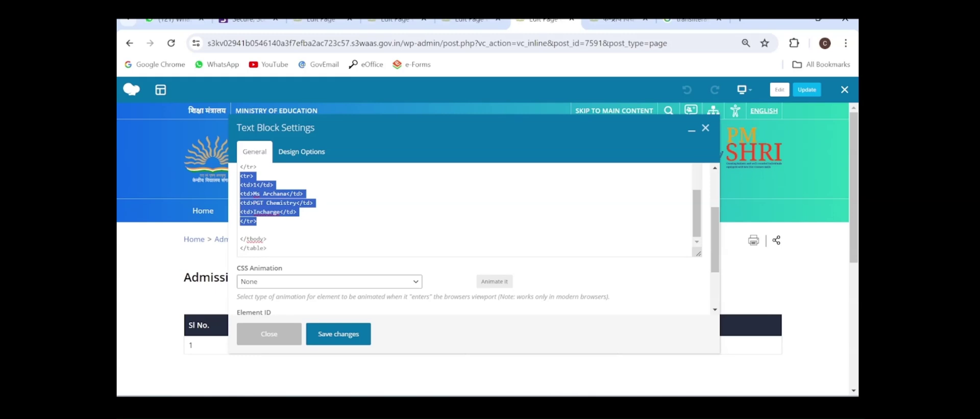
key("ctrl+v")
key("BackSpace")
type("2")
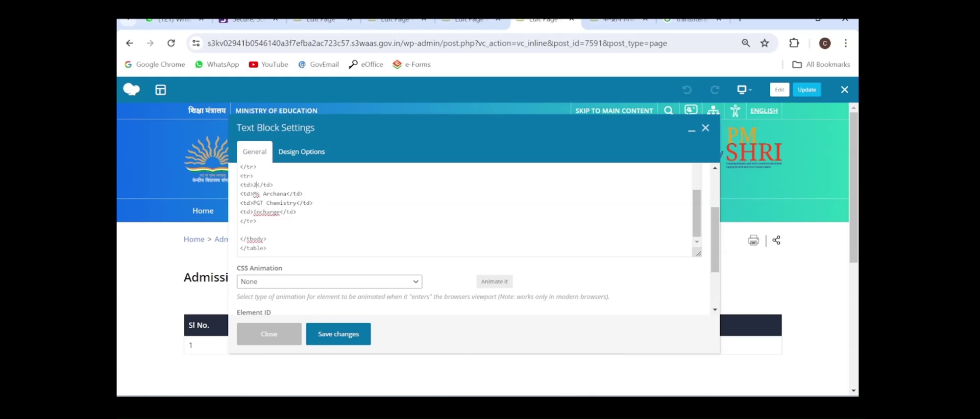
key("BackSpace")
key("BackSpace")
key("BackSpace")
key("BackSpace")
key("BackSpace")
key("BackSpace")
key("BackSpace")
key("BackSpace")
key("BackSpace")
type("r ")
type("Manoj")
key("BackSpace")
key("BackSpace")
key("BackSpace")
key("BackSpace")
key("BackSpace")
key("BackSpace")
key("BackSpace")
key("BackSpace")
type("Mem")
type("ber")
left_click(345, 339)
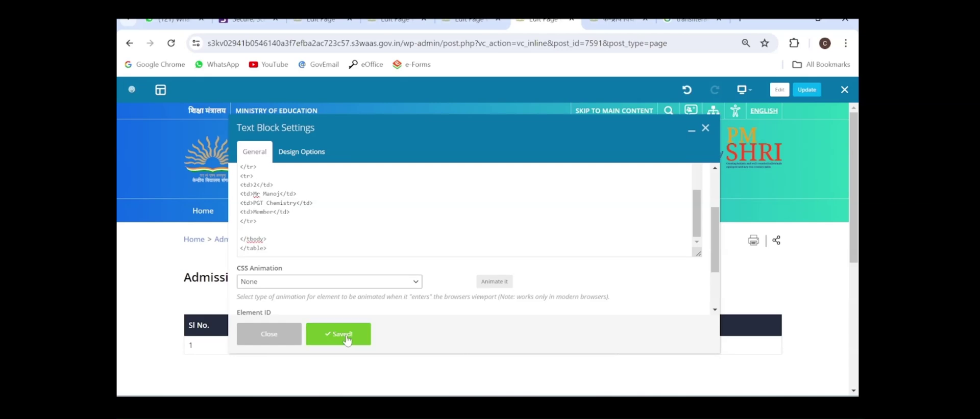
Exit the builder and check the live Admission page lists the Incharge and Member rows.
left_click(706, 128)
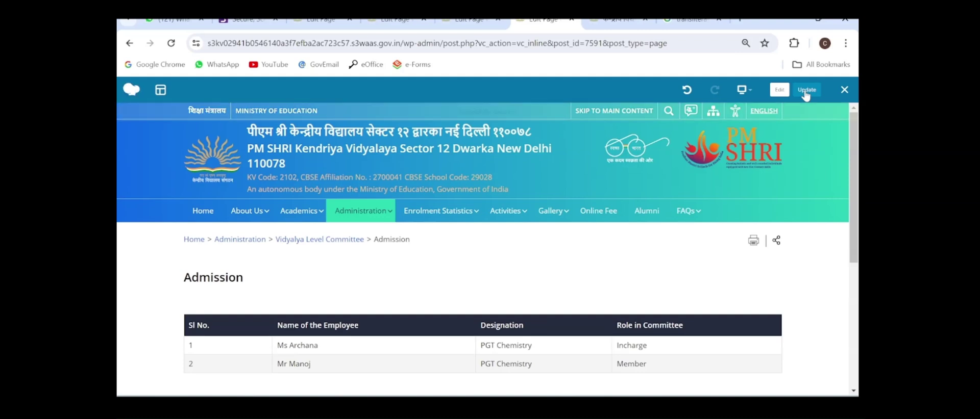
left_click(844, 92)
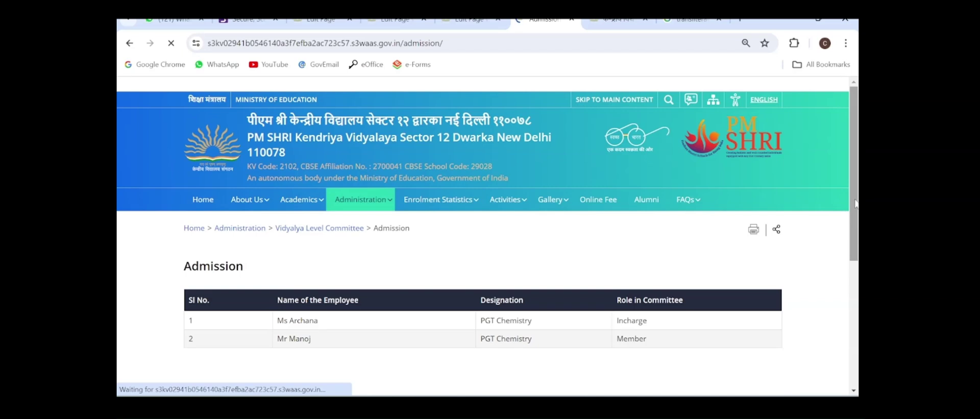
scroll(754, 249, "down", 2)
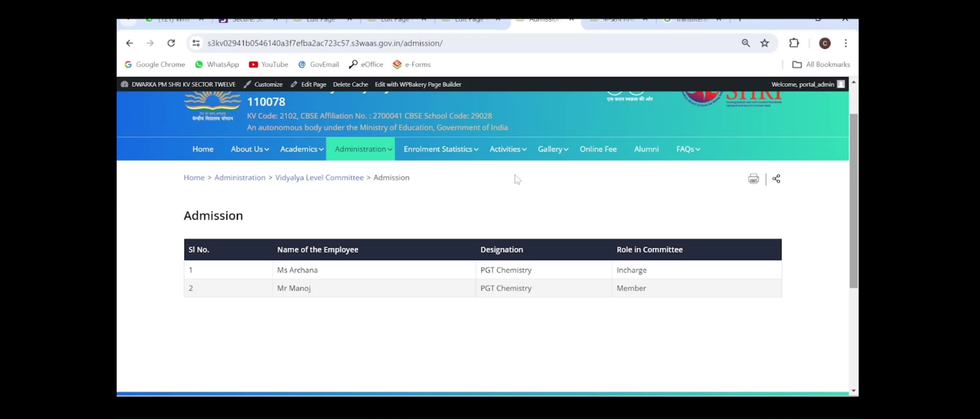
left_click(618, 23)
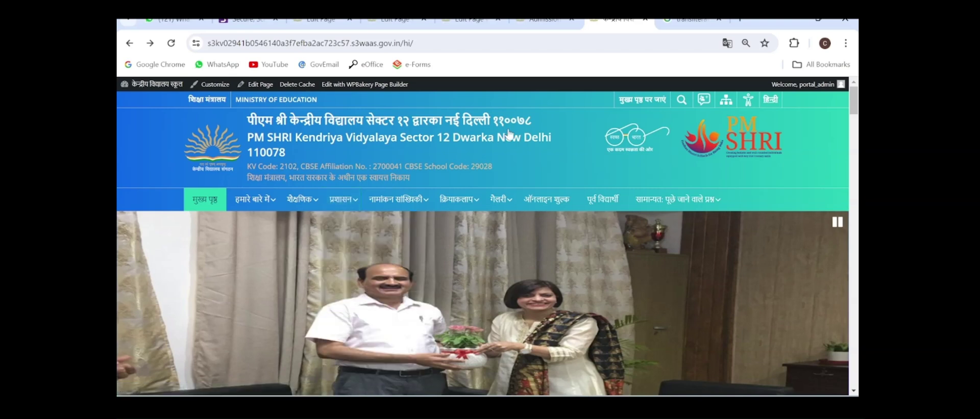
left_click(548, 20)
mouse_move(360, 149)
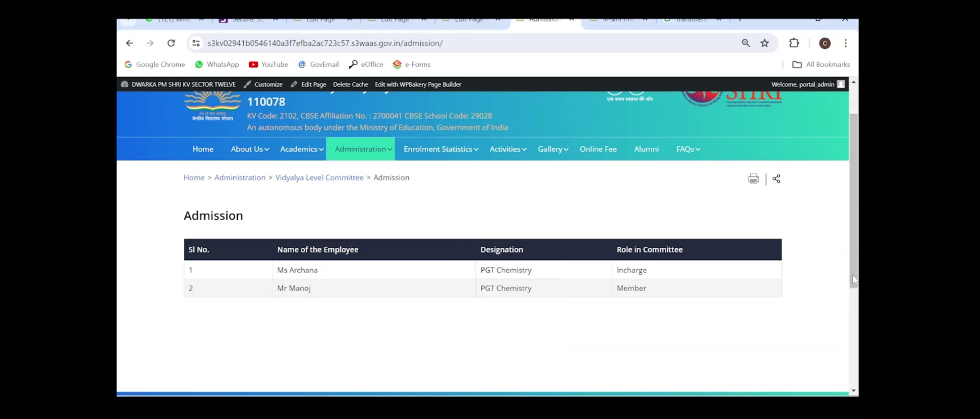
View the empty public Any other committee page, then return to the Admission edit tab.
left_click_drag(855, 281, 856, 300)
mouse_move(377, 236)
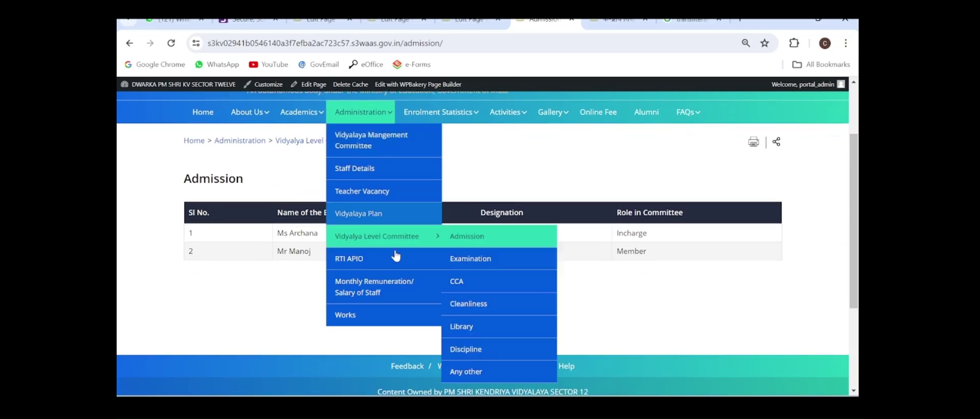
left_click(489, 375)
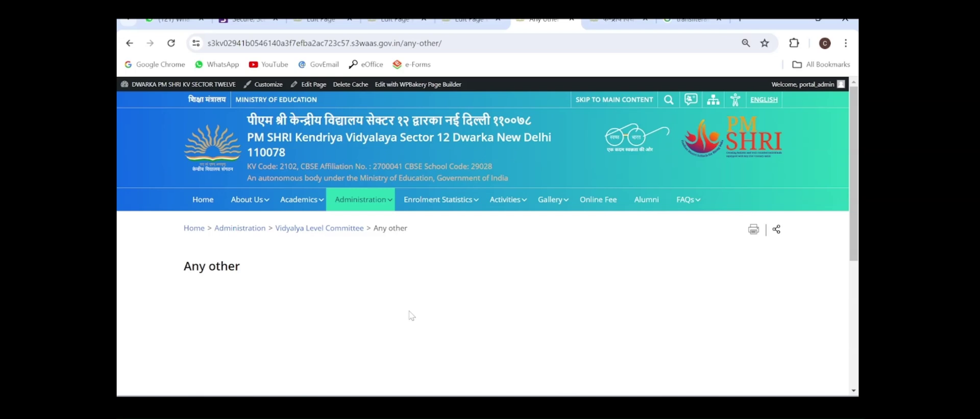
left_click(394, 21)
Find the 'any other' page in Pages, give it placeholder text abcd, and update it.
left_click(321, 21)
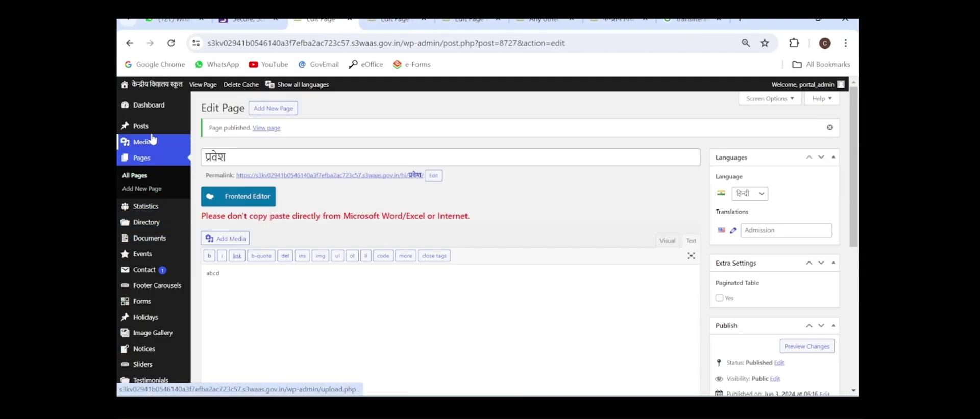
left_click(149, 166)
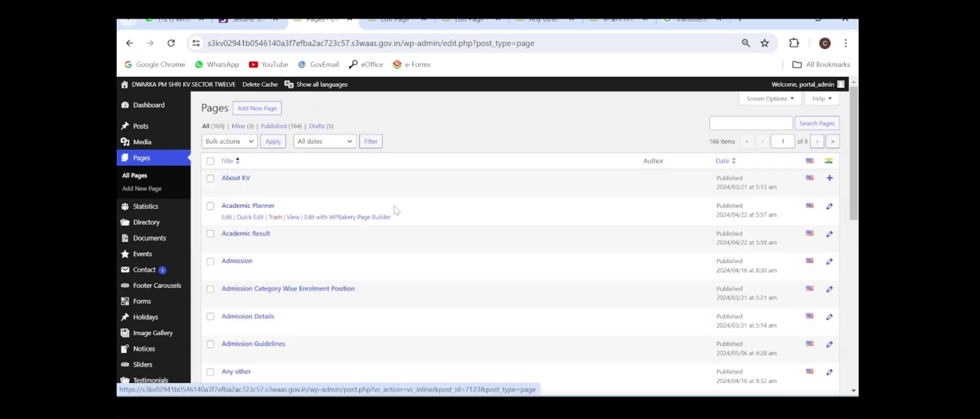
left_click(750, 123)
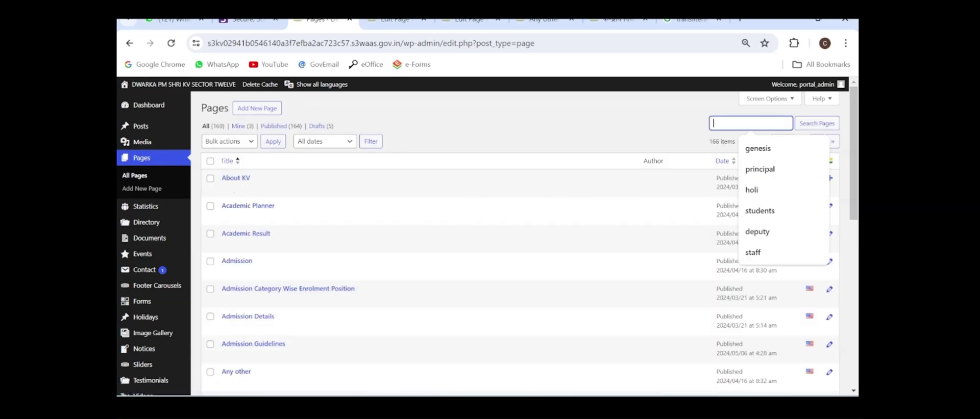
type("any")
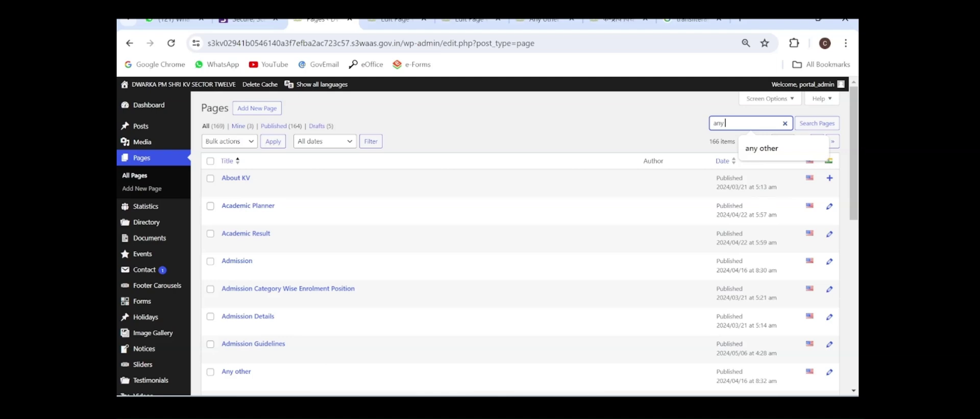
type(" other")
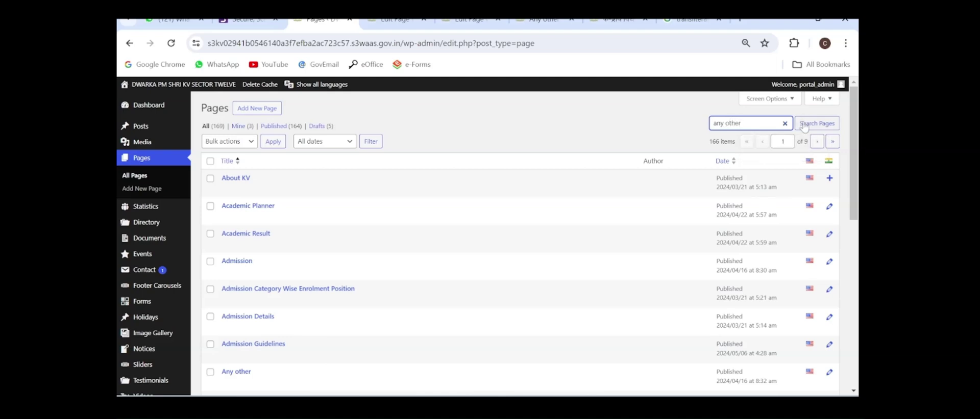
left_click(804, 125)
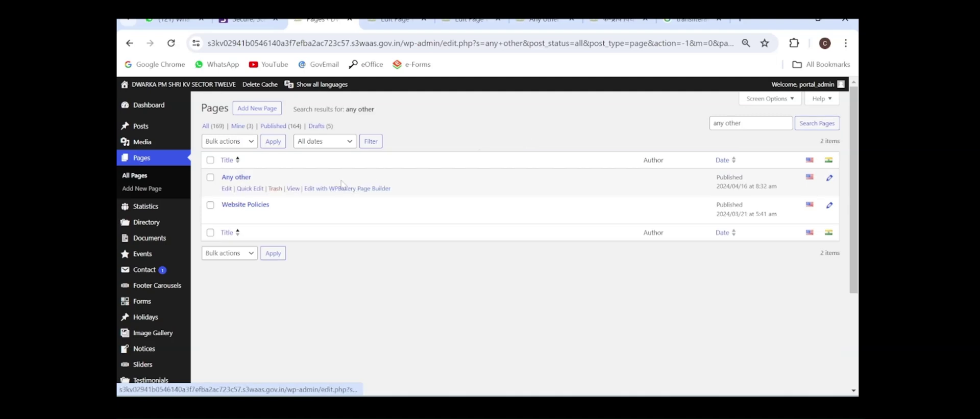
left_click(227, 189)
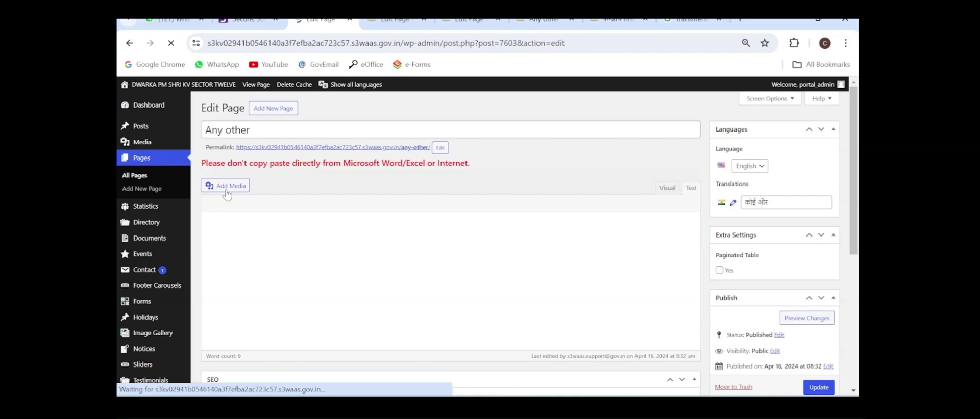
type("abcd")
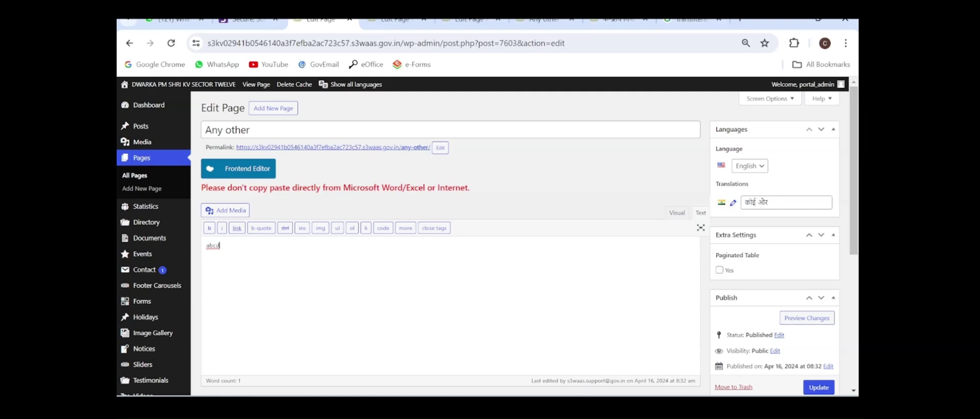
left_click(818, 388)
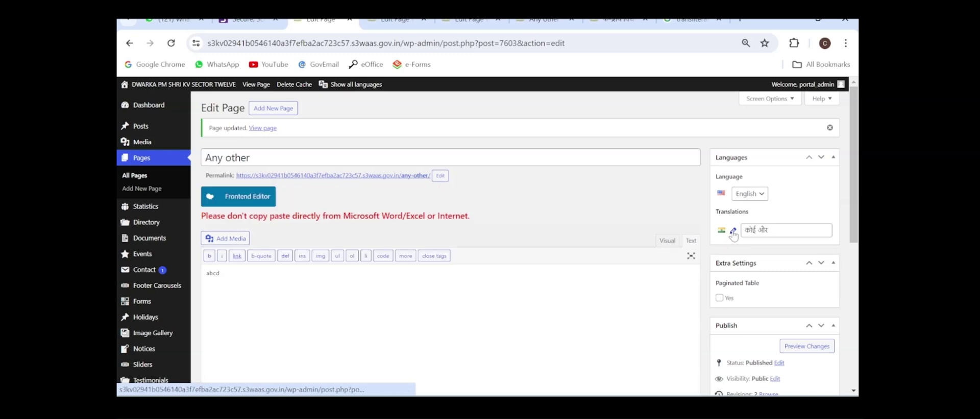
Give the Hindi translation कोई और the placeholder text abcd and update it.
left_click(733, 231)
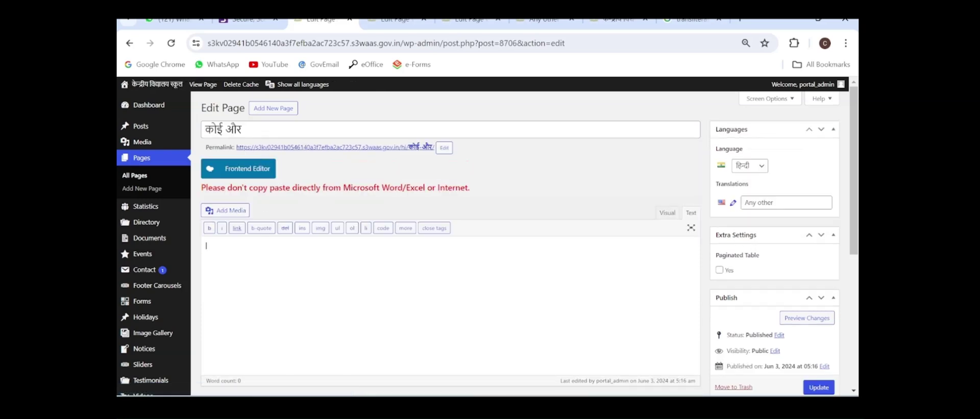
type("abcd")
left_click(819, 389)
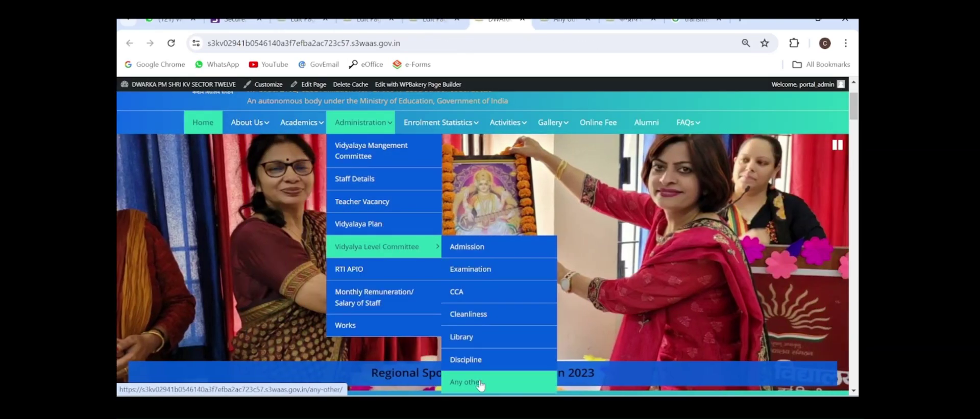
Check the live Any other page shows abcd, then open it in WPBakery Page Builder.
left_click(485, 383)
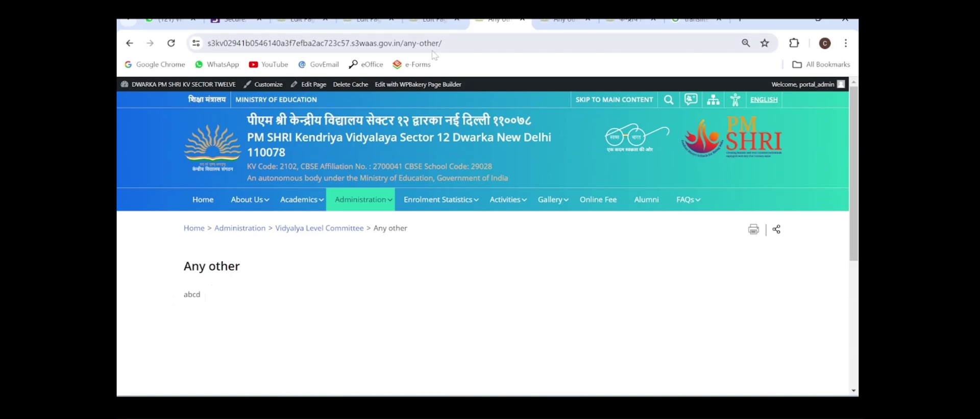
left_click(423, 86)
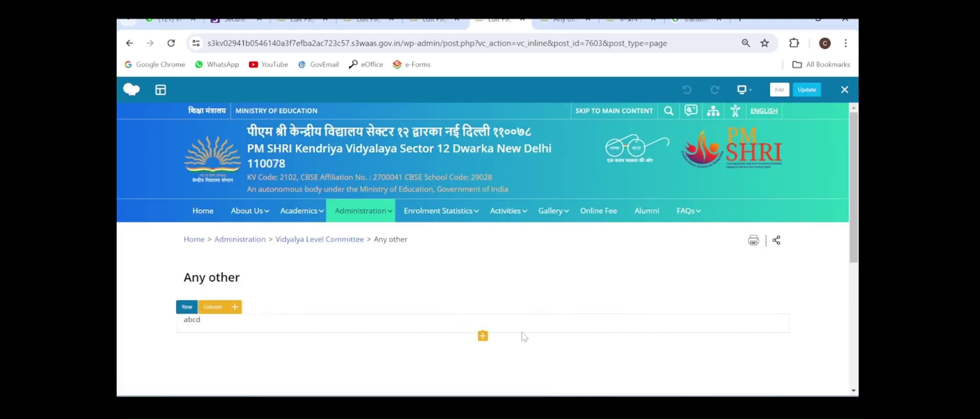
Replace abcd in the text block with 'Vidyalaya Committee list of other departments click here'.
left_click(500, 323)
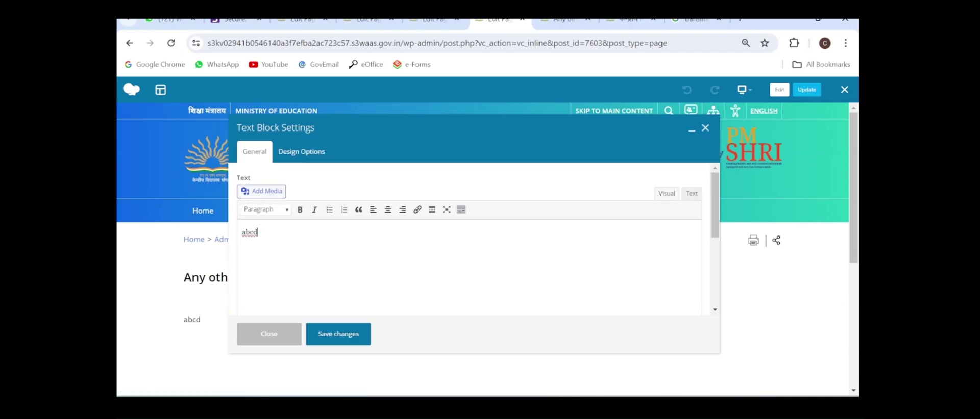
key("BackSpace")
key("BackSpace")
key("BackSpace")
key("BackSpace")
type("Vidyalaya Committee list of other departments")
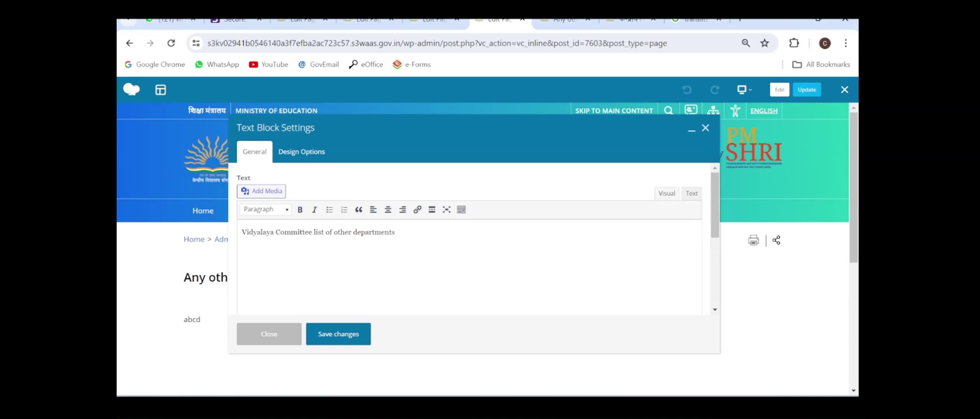
key("End")
type("Click her")
type("e")
left_click_drag(406, 232, 438, 232)
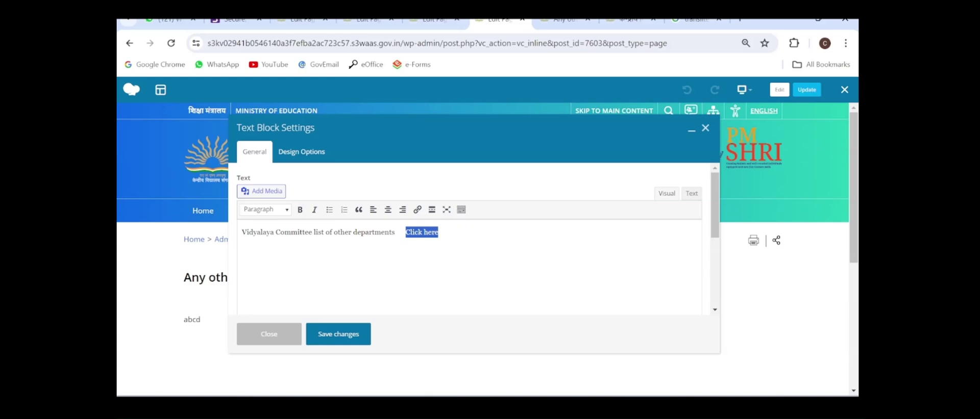
type("click here")
left_click_drag(403, 232, 435, 232)
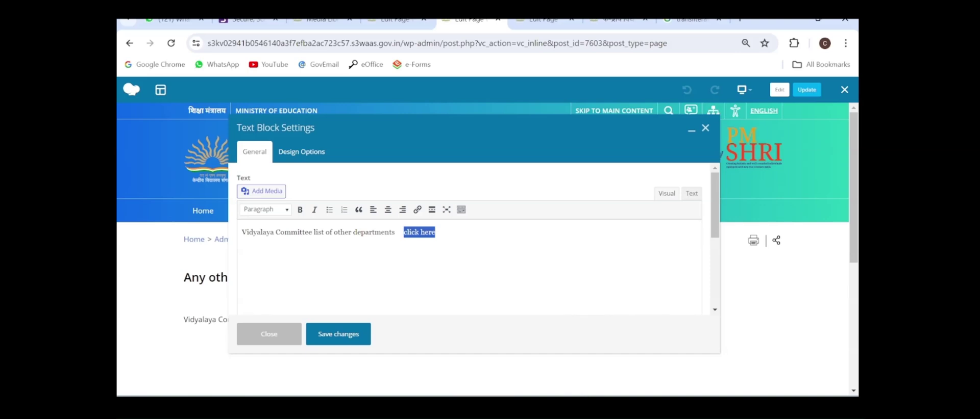
Link 'click here' to the committee PDF's Media Library file address, opening in a new tab.
left_click(417, 213)
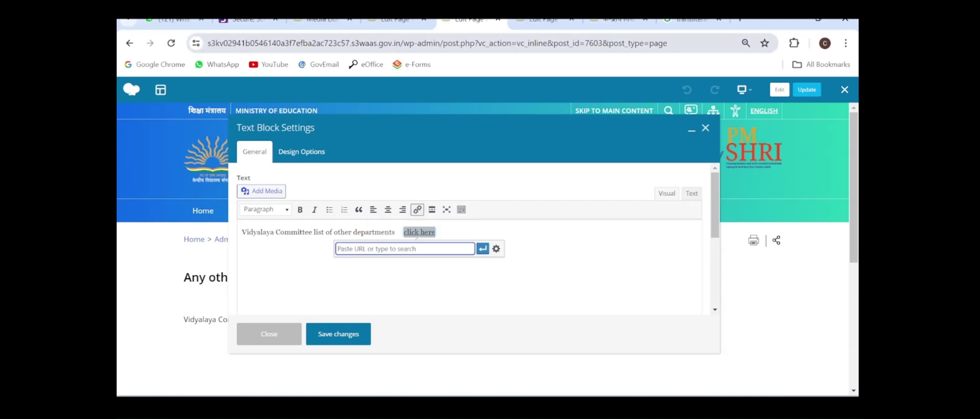
left_click(319, 19)
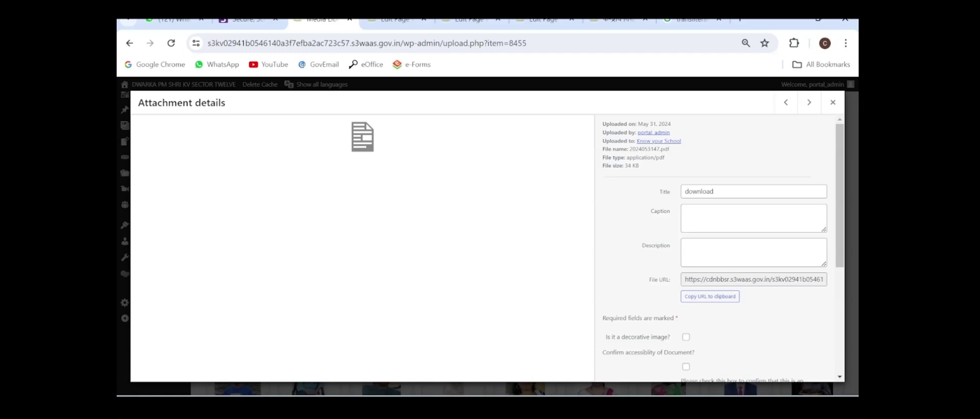
left_click(715, 301)
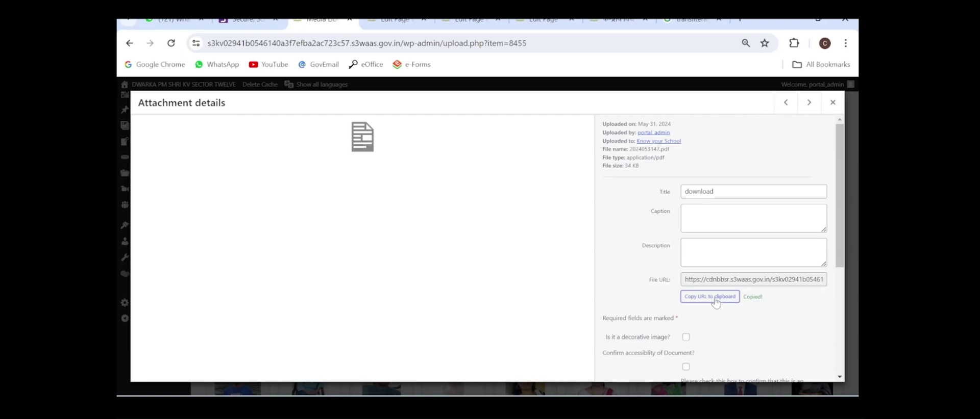
left_click(468, 19)
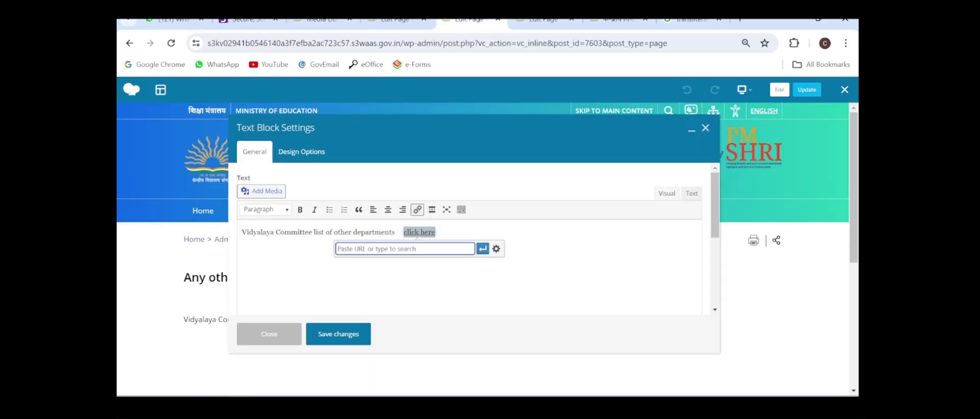
key("ctrl+v")
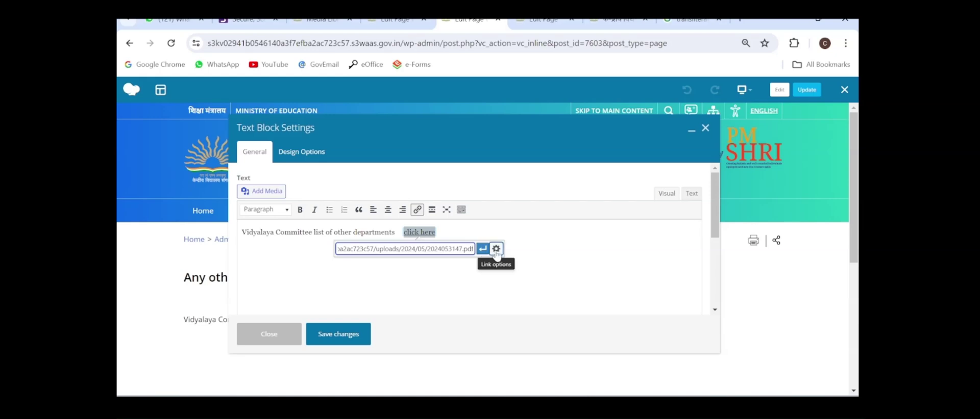
left_click(496, 249)
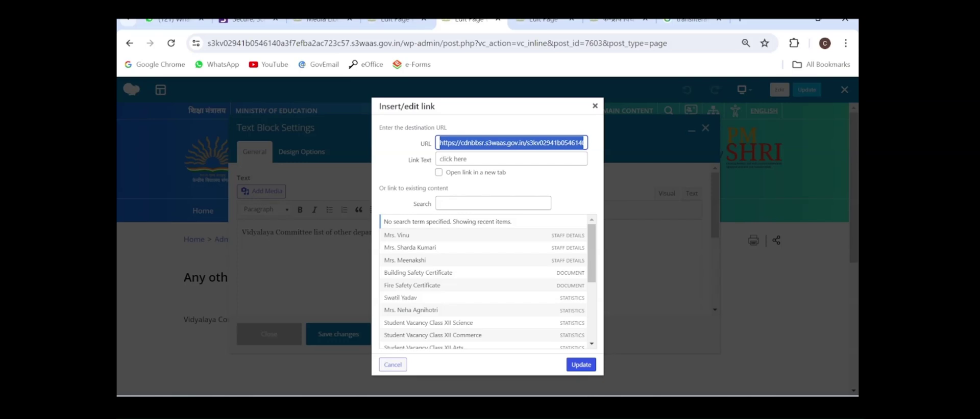
left_click(438, 173)
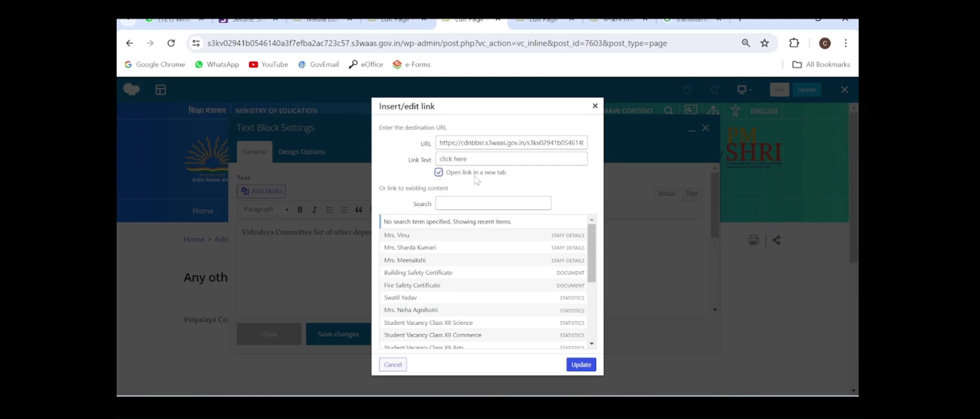
left_click(583, 366)
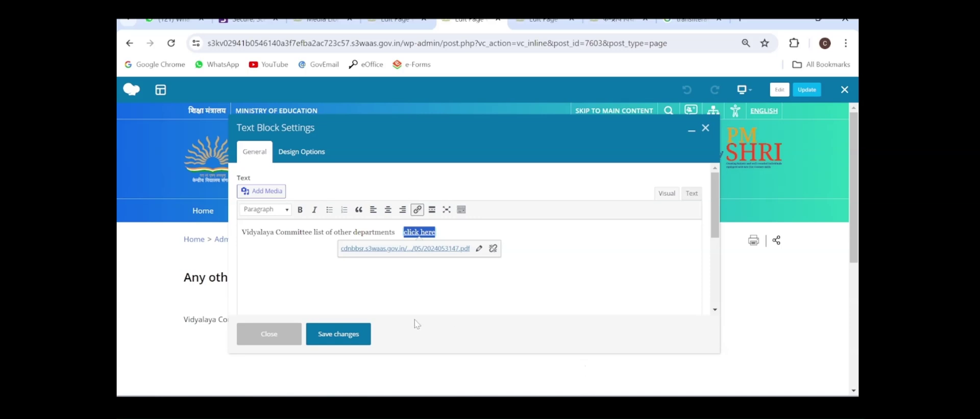
Save the text block, update the Any other page in WPBakery, and close the builder.
left_click(345, 336)
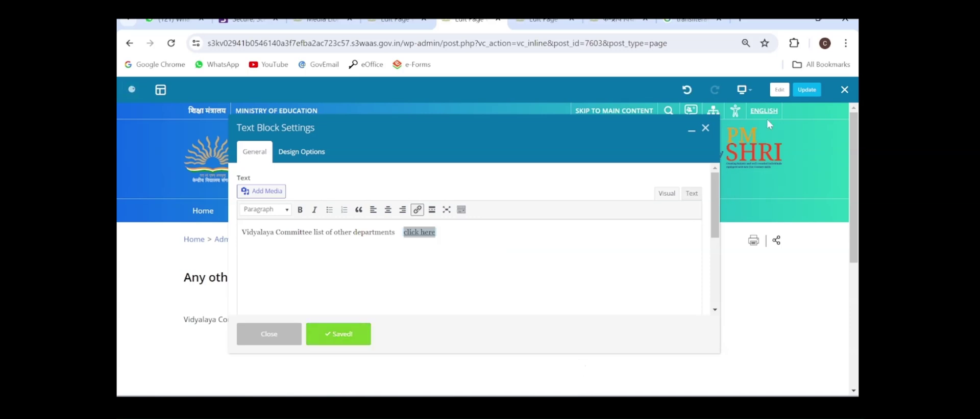
left_click(705, 128)
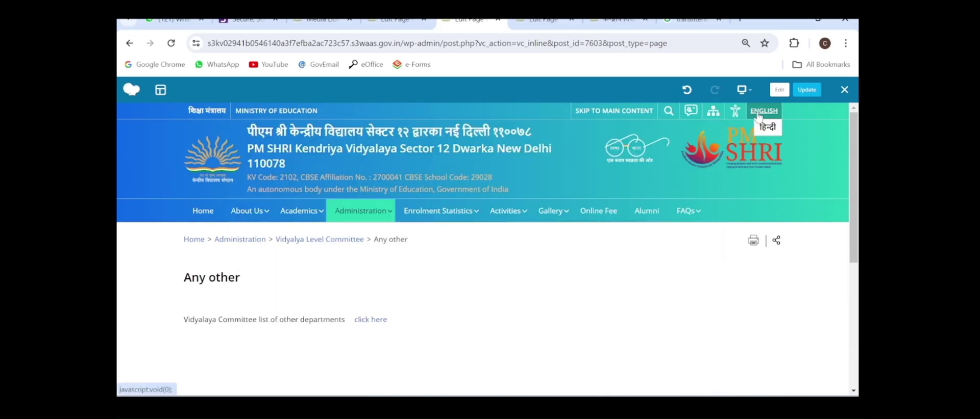
left_click(804, 92)
left_click(844, 91)
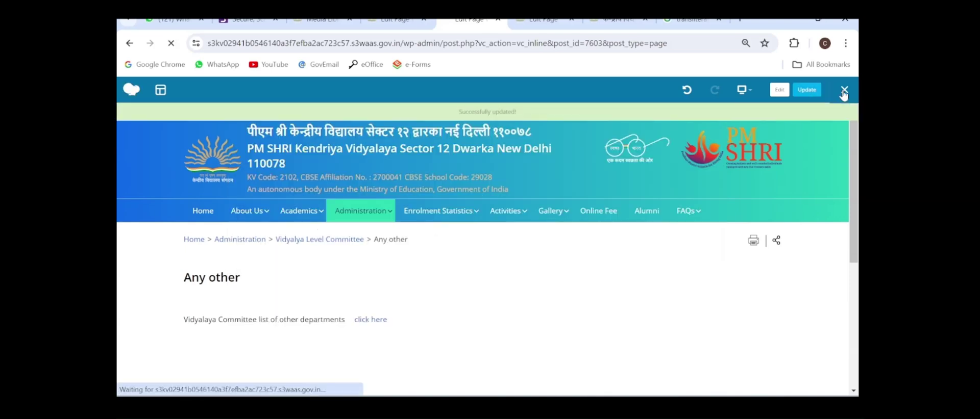